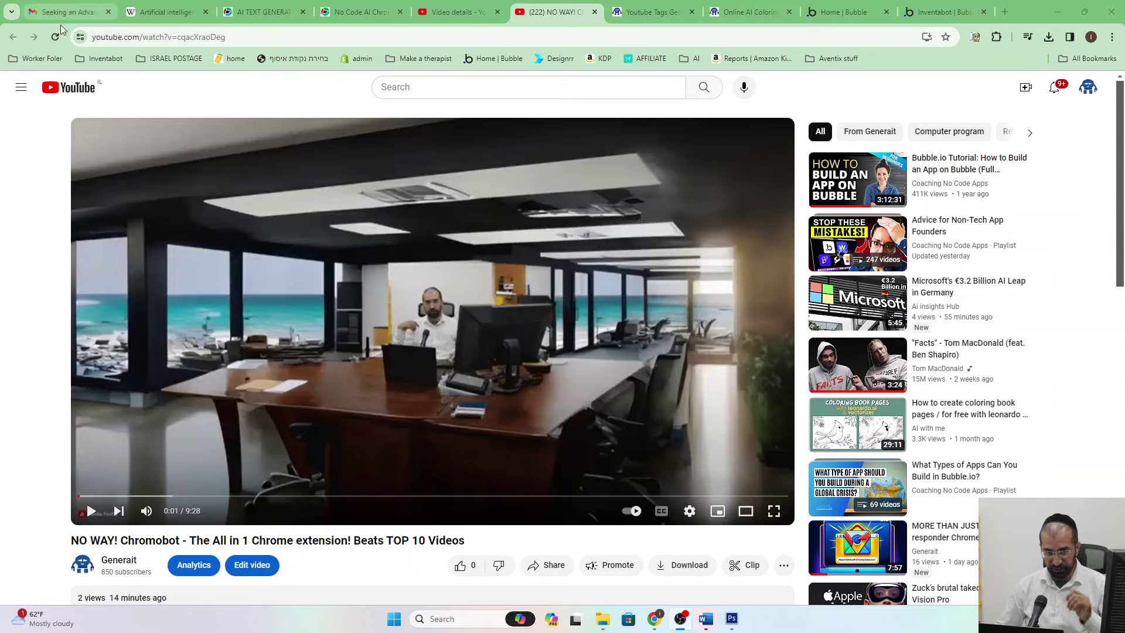
Reload the 'NO WAY! Chromobot' YouTube video page so it restarts at 0:00
{"action": "left_click", "coordinate": [55, 38]}
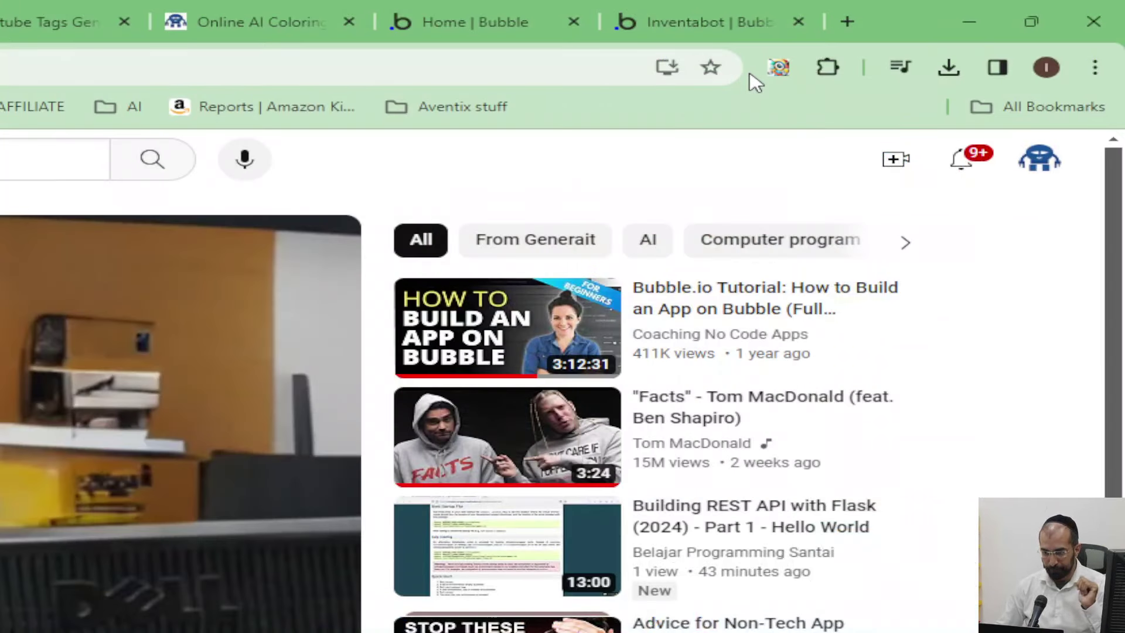
Open Chromobot and pull the current video's transcript into its text box
{"action": "left_click", "coordinate": [797, 73]}
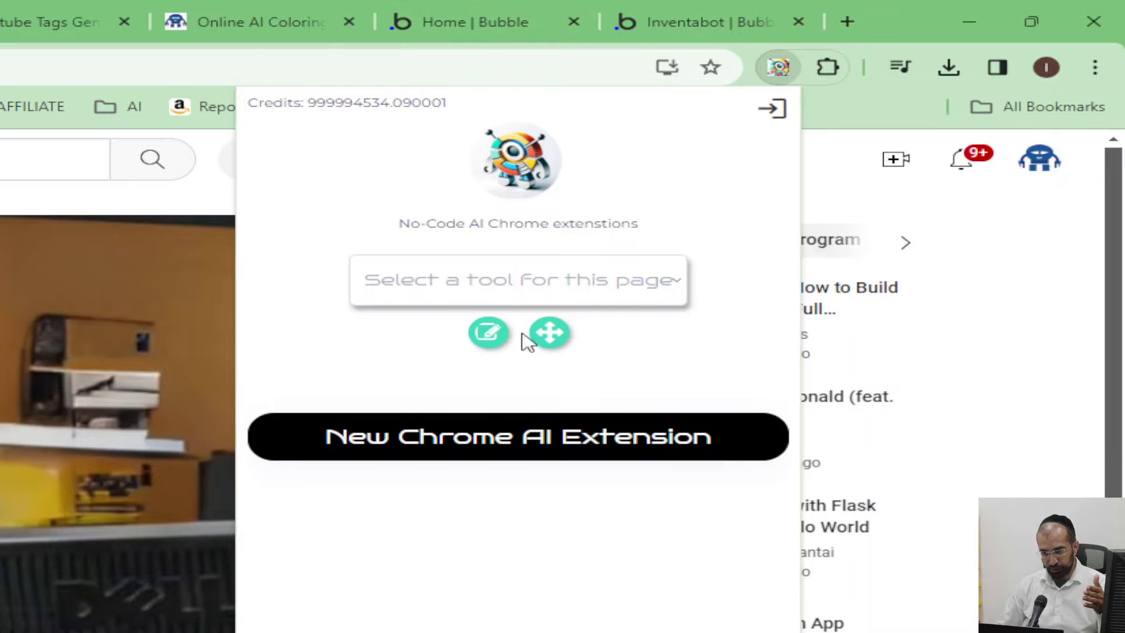
{"action": "left_click", "coordinate": [550, 343]}
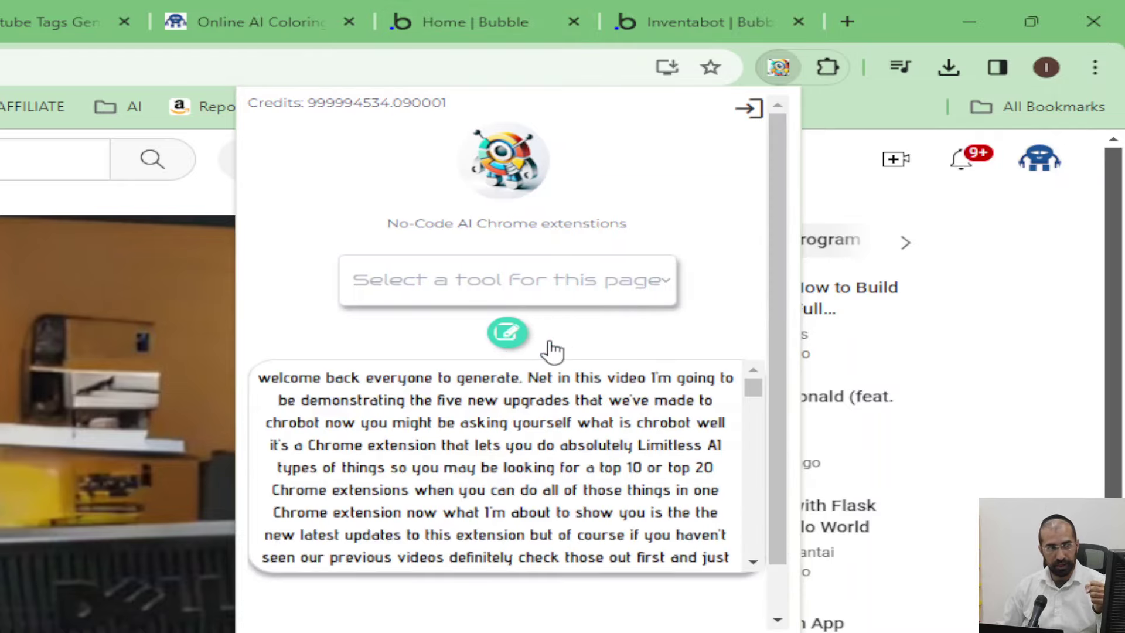
{"action": "left_click_drag", "start_coordinate": [348, 387], "coordinate": [619, 323]}
{"action": "left_click", "coordinate": [609, 347]}
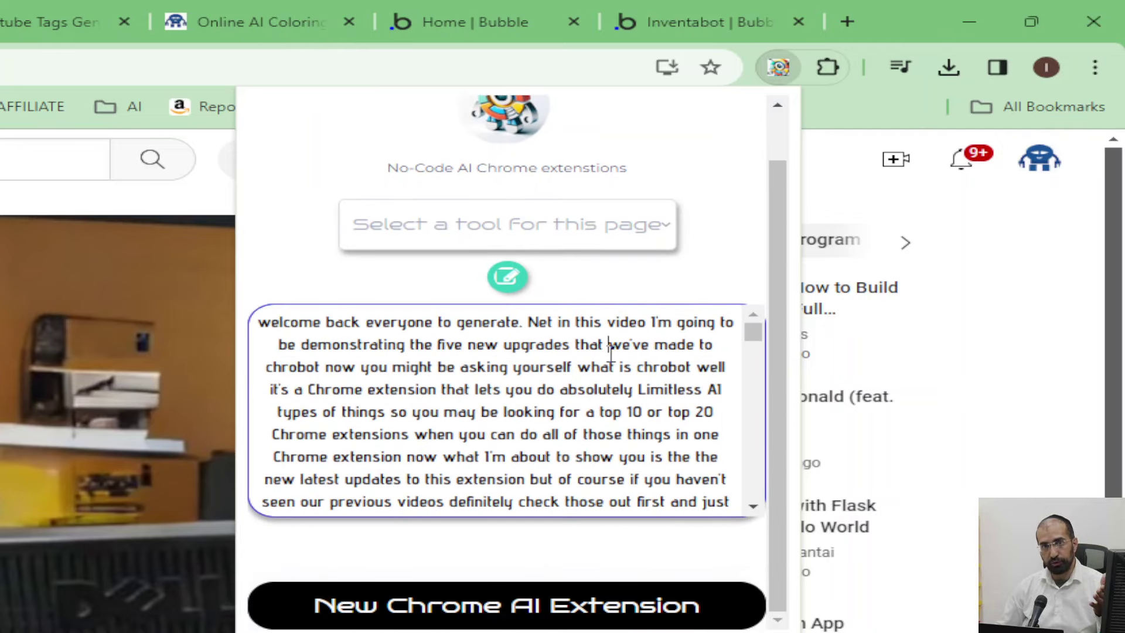
{"action": "left_click", "coordinate": [558, 241]}
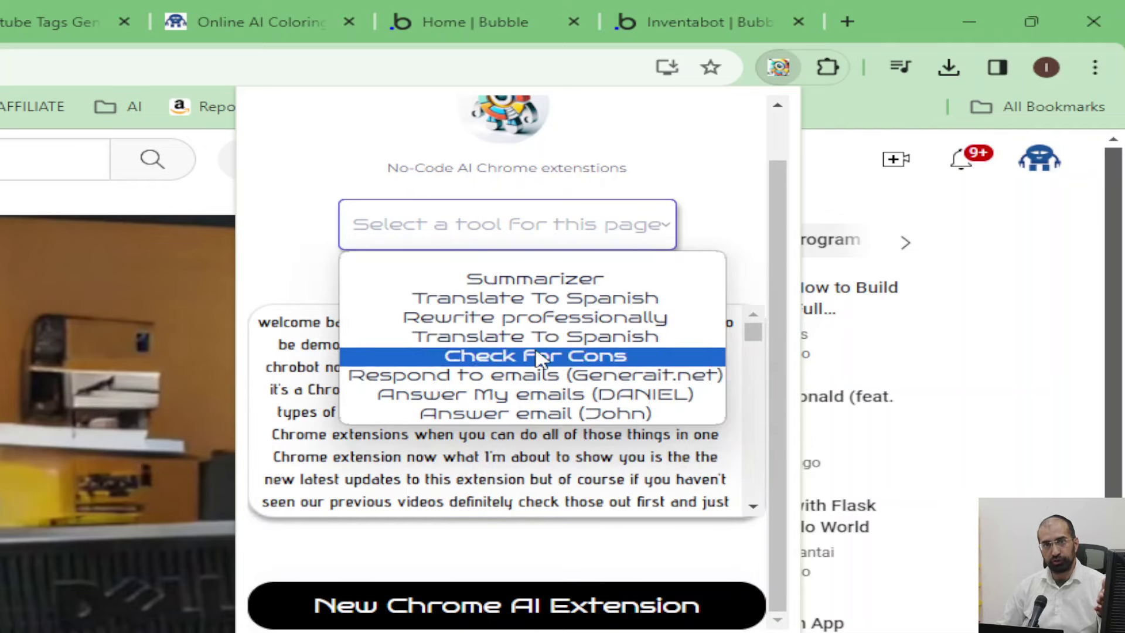
Run Summarizer on the transcript and close the Results dialog, keeping the summary
{"action": "left_click", "coordinate": [559, 280]}
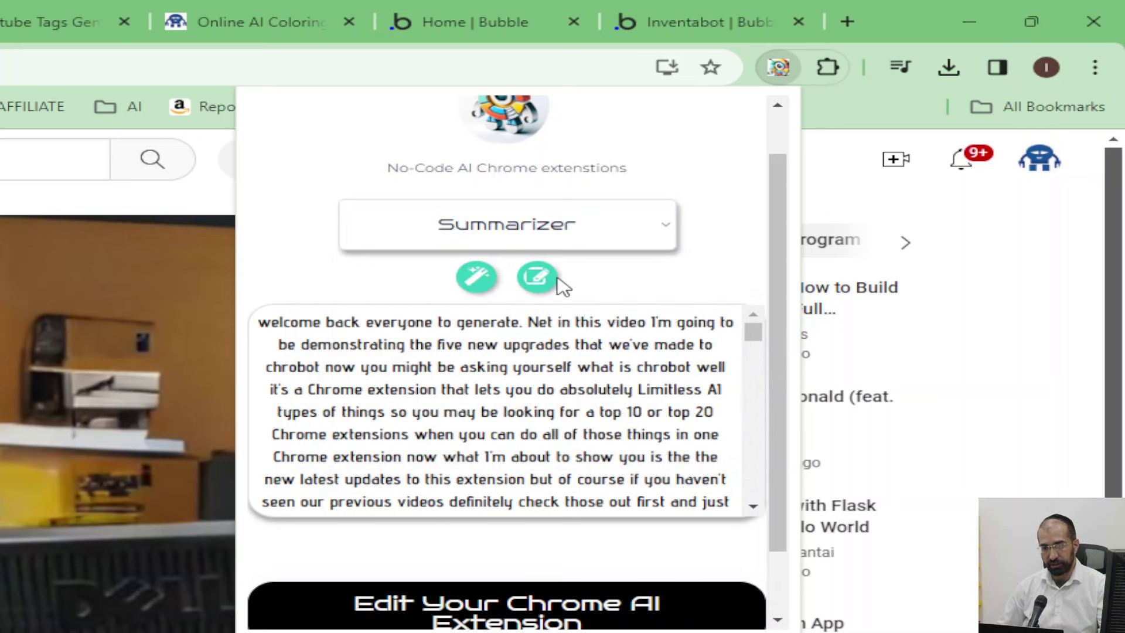
{"action": "left_click", "coordinate": [476, 278]}
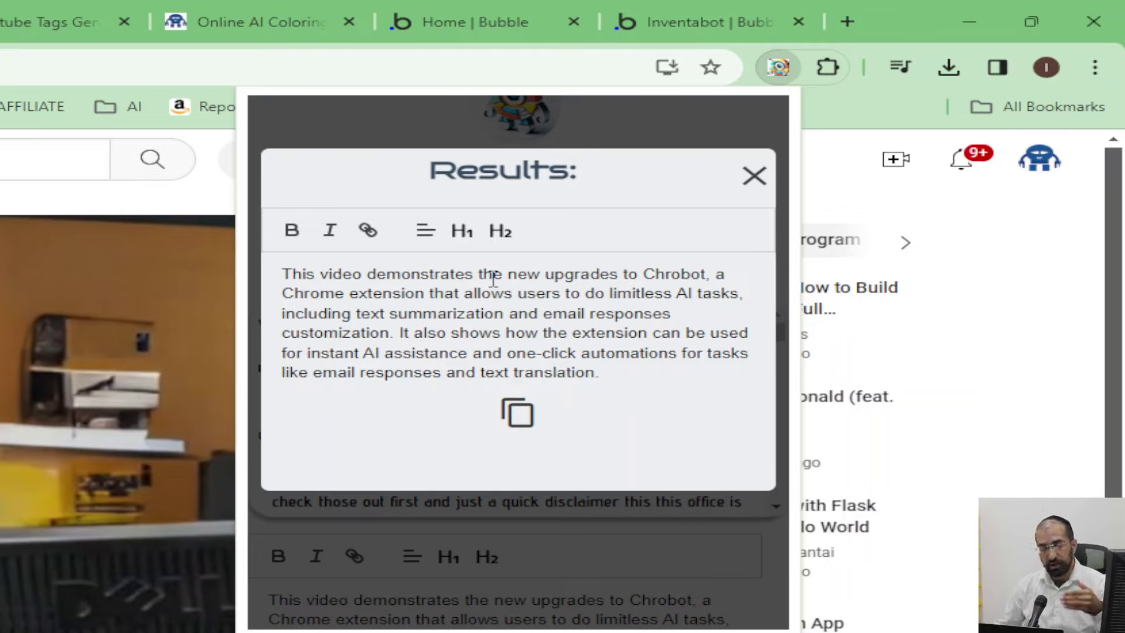
{"action": "left_click", "coordinate": [754, 177]}
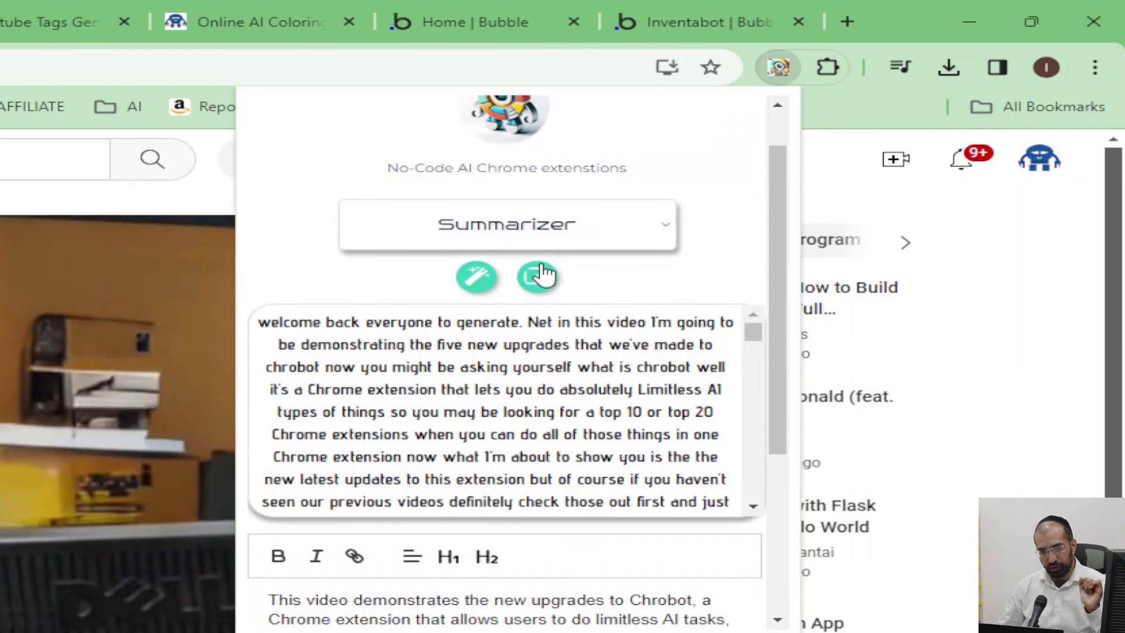
{"action": "left_click", "coordinate": [533, 246]}
Clear the tool choice and run a custom AI request 'Reword' on the transcript
{"action": "left_click", "coordinate": [533, 260]}
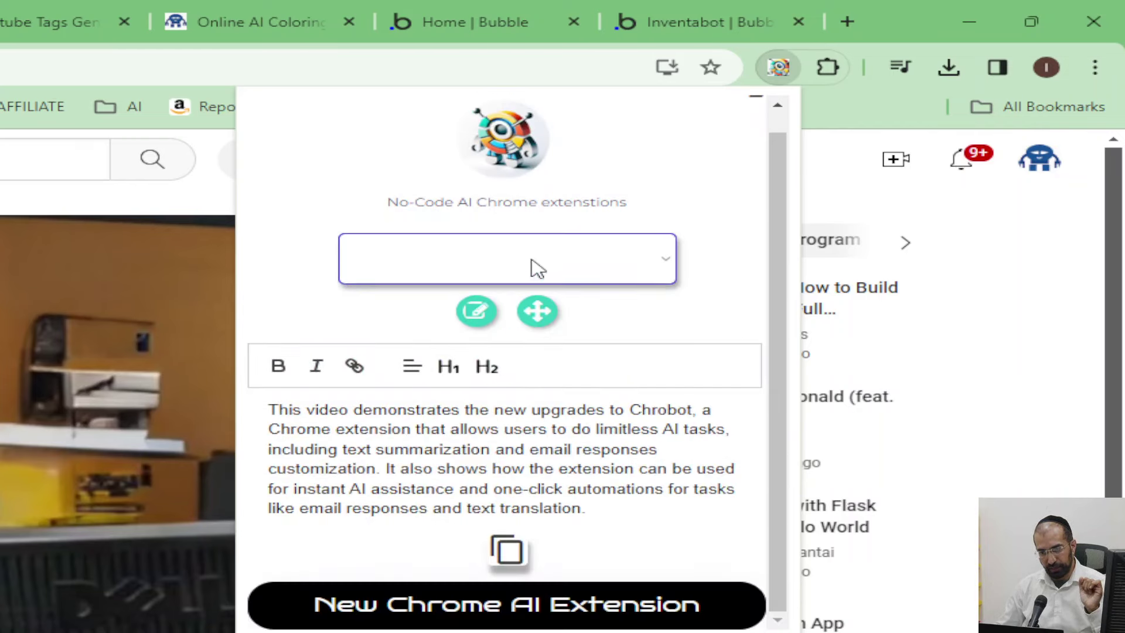
{"action": "left_click", "coordinate": [549, 315]}
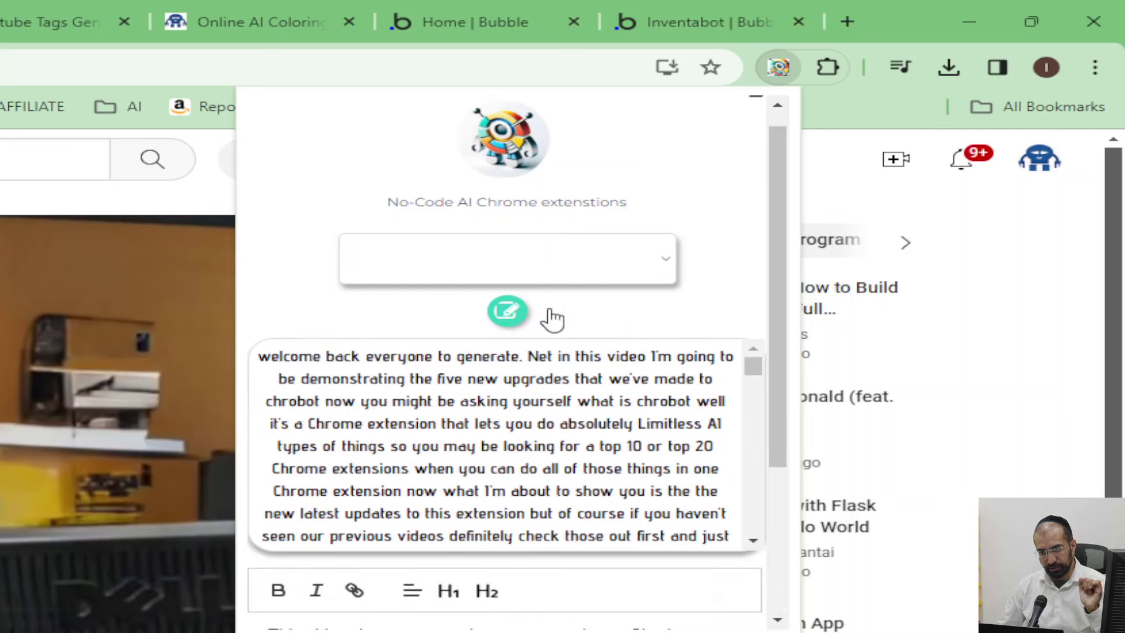
{"action": "left_click", "coordinate": [505, 312]}
{"action": "left_click", "coordinate": [514, 355]}
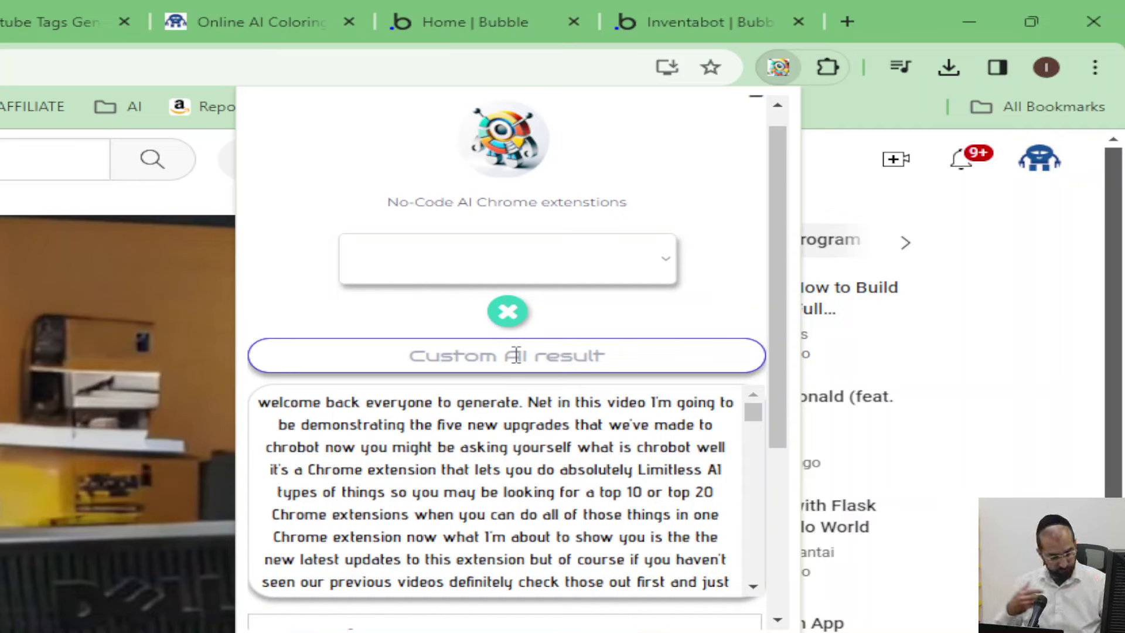
{"action": "type", "text": "Reword"}
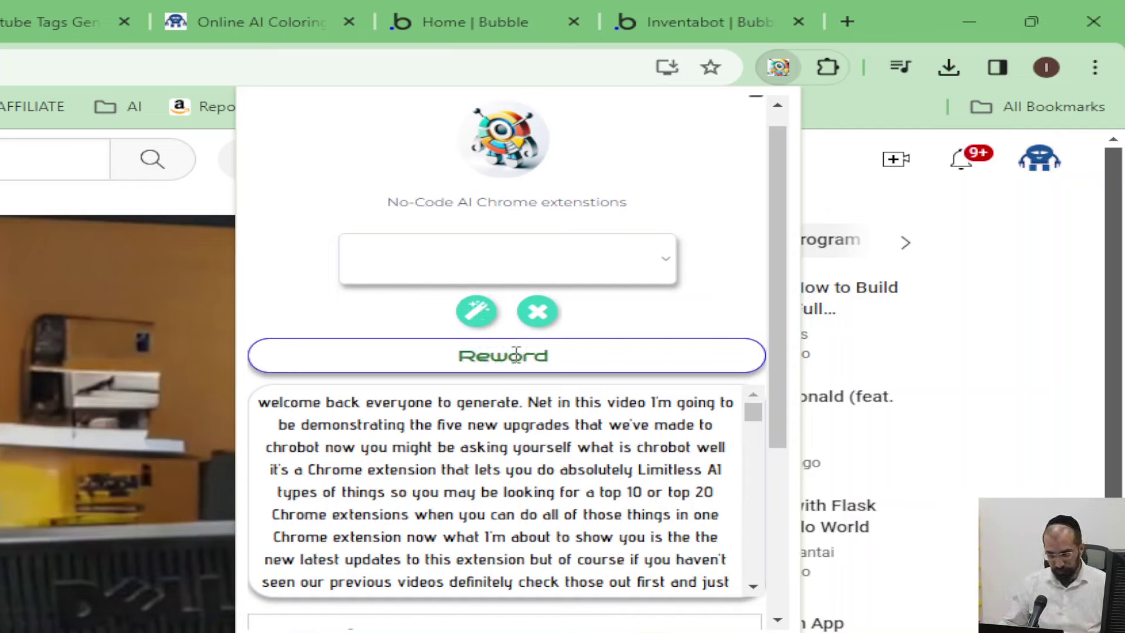
{"action": "left_click", "coordinate": [473, 322]}
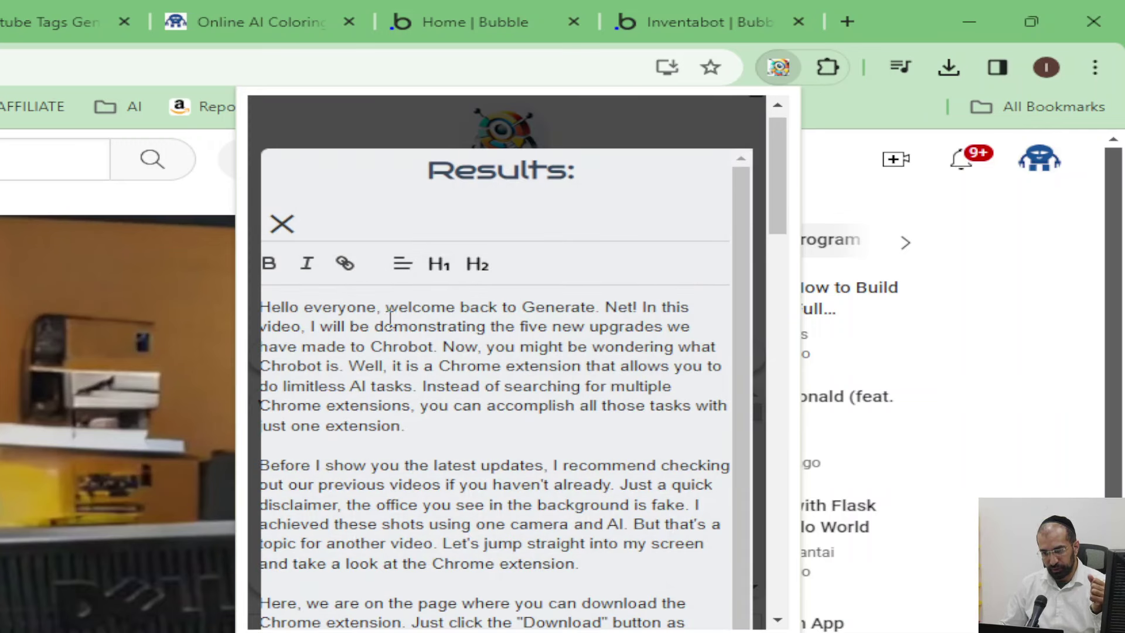
Review the reworded text, then close the results to return to the transcript
{"action": "left_click_drag", "start_coordinate": [398, 307], "coordinate": [528, 348]}
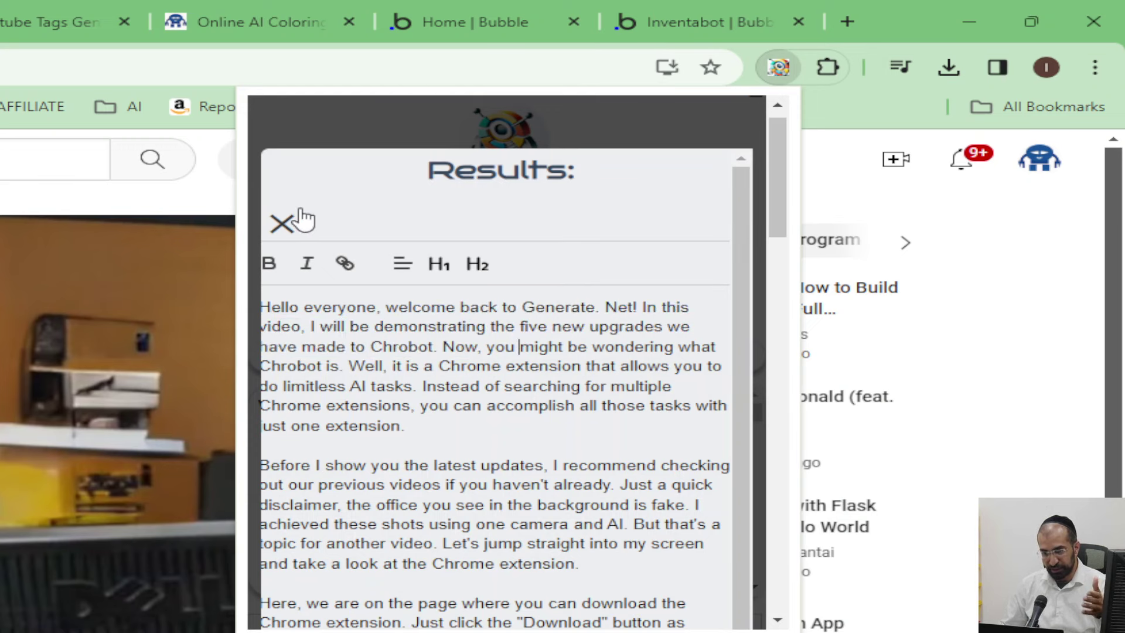
{"action": "left_click", "coordinate": [280, 223]}
{"action": "left_click_drag", "start_coordinate": [346, 402], "coordinate": [554, 516]}
{"action": "left_click", "coordinate": [552, 516]}
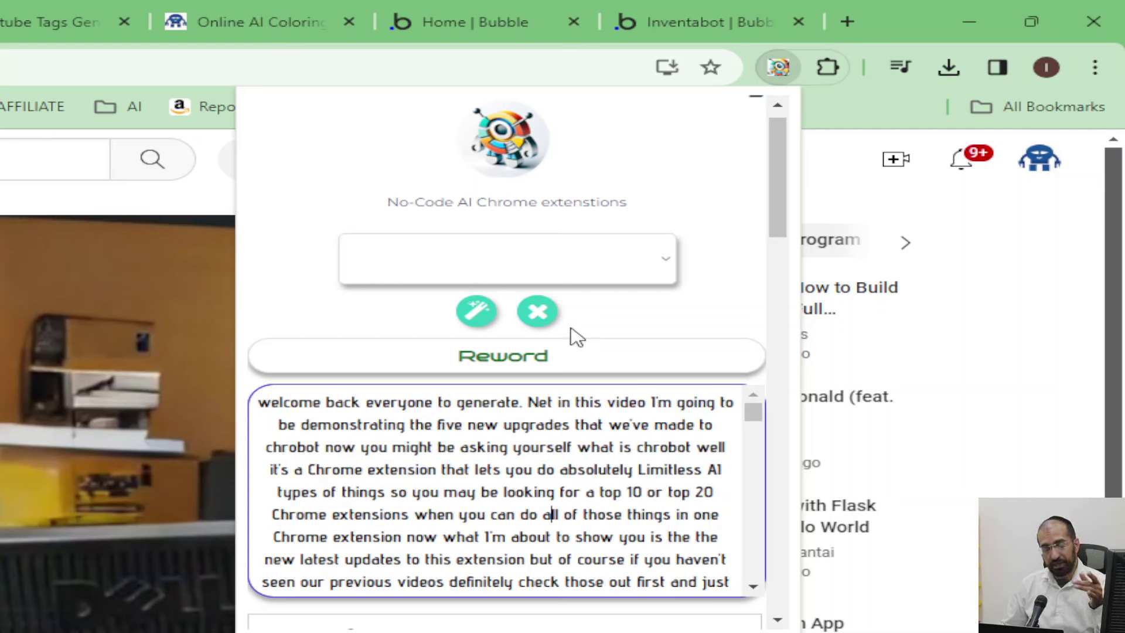
Reselect Summarizer as the tool and remove the custom Reword field
{"action": "left_click", "coordinate": [563, 269]}
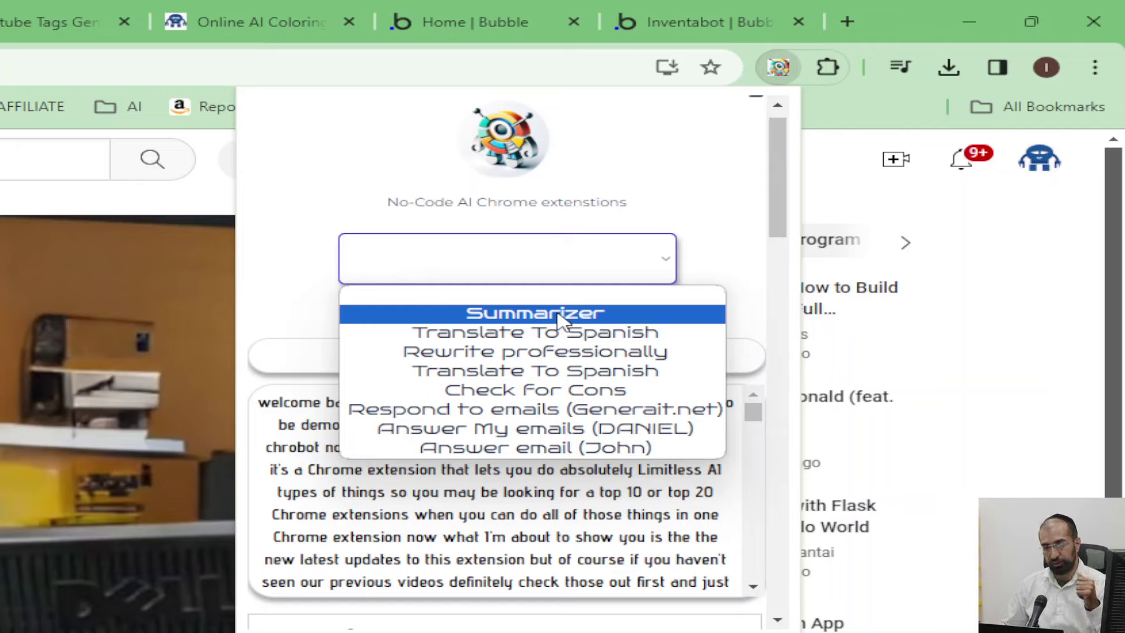
{"action": "left_click", "coordinate": [560, 315]}
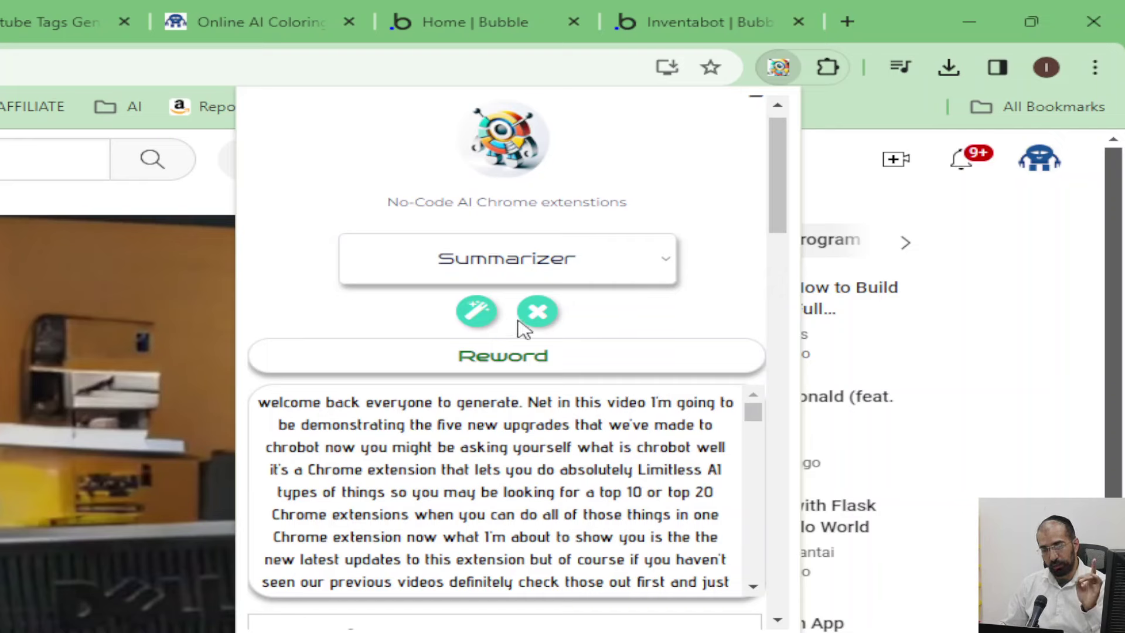
{"action": "left_click", "coordinate": [535, 323]}
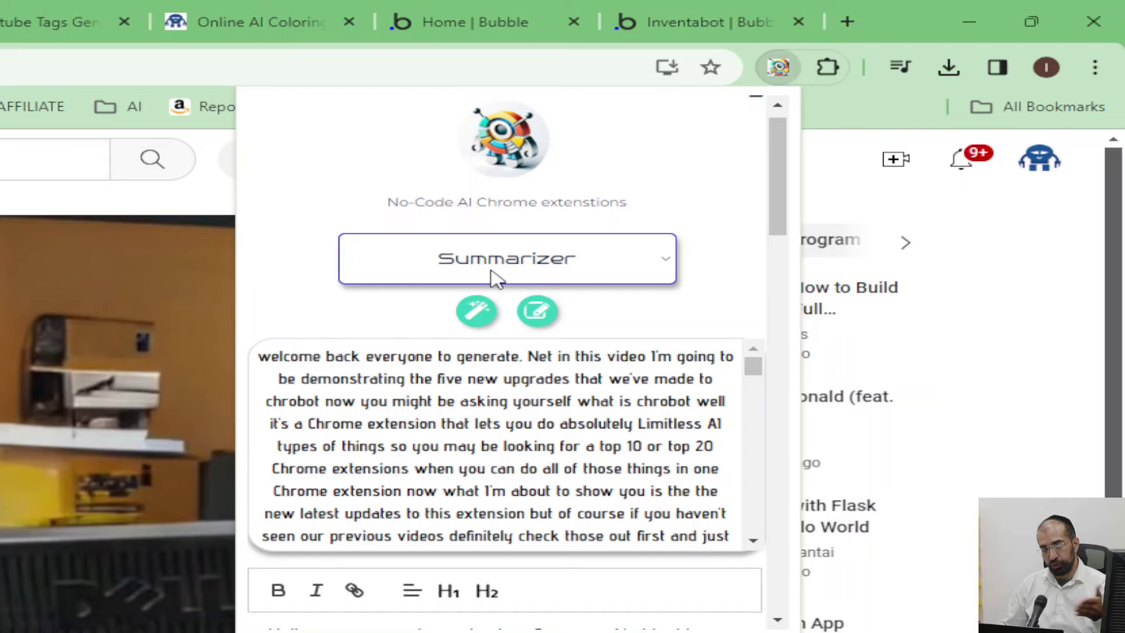
{"action": "scroll", "coordinate": [492, 273], "scroll_direction": "down", "scroll_amount": 1}
{"action": "scroll", "coordinate": [492, 276], "scroll_direction": "down", "scroll_amount": 20}
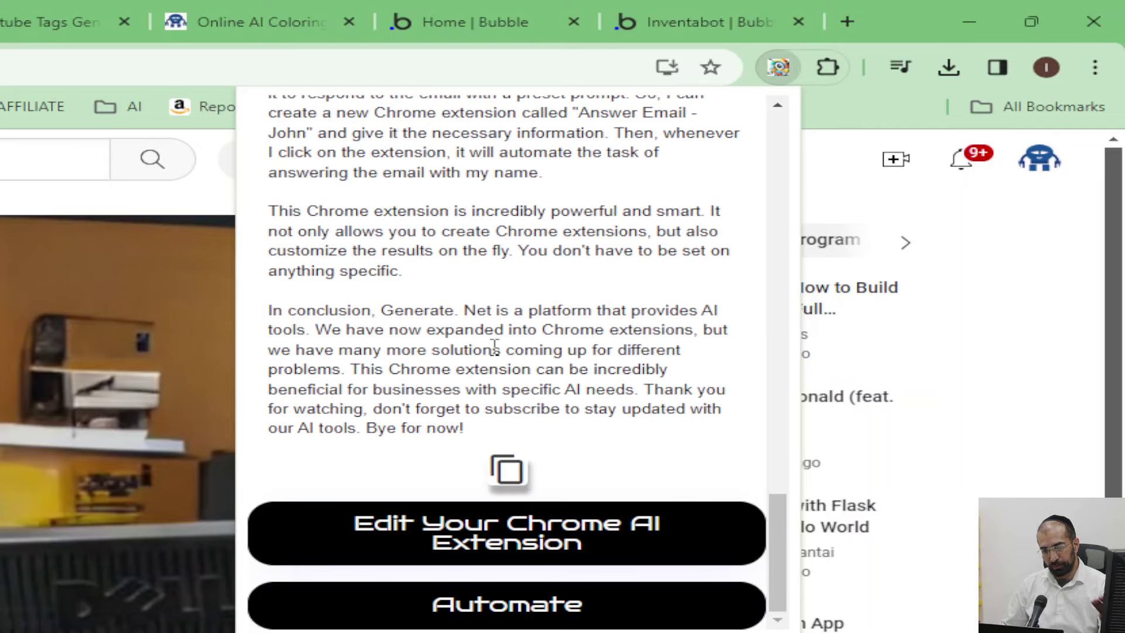
{"action": "left_click", "coordinate": [493, 610]}
{"action": "scroll", "coordinate": [618, 413], "scroll_direction": "down", "scroll_amount": 2}
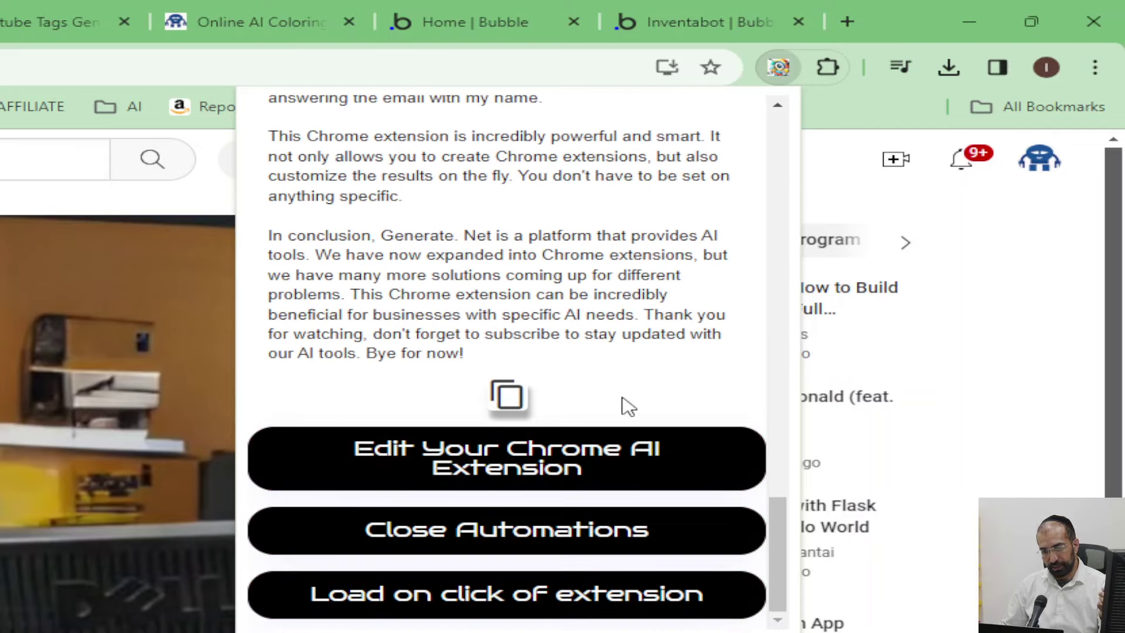
{"action": "left_click", "coordinate": [507, 594]}
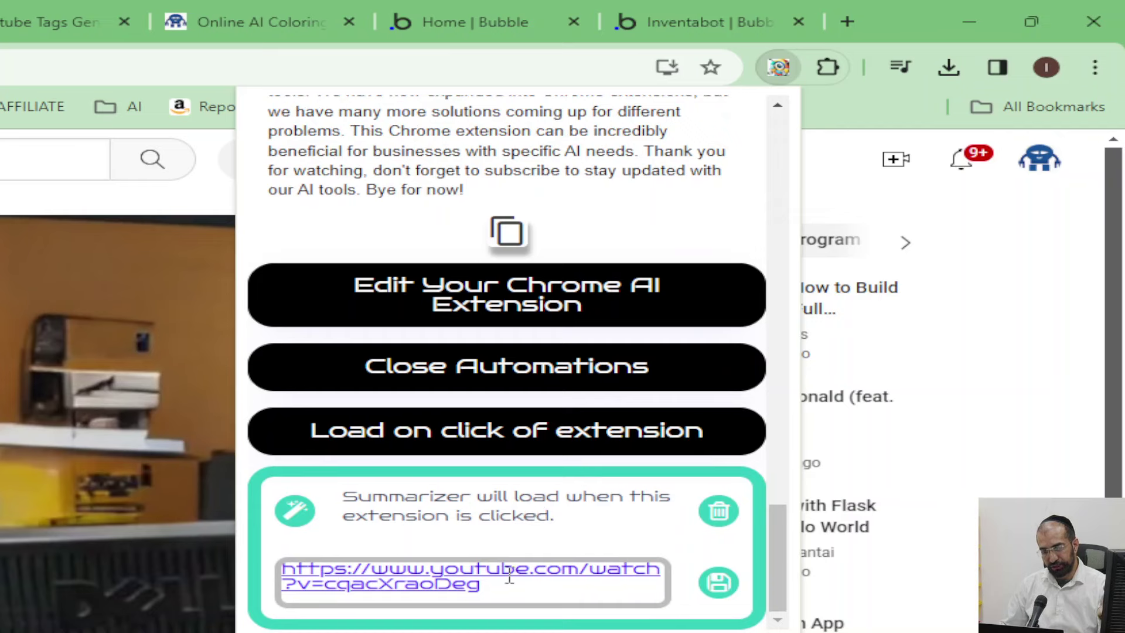
{"action": "left_click_drag", "start_coordinate": [542, 586], "coordinate": [589, 569]}
{"action": "key", "text": "BackSpace"}
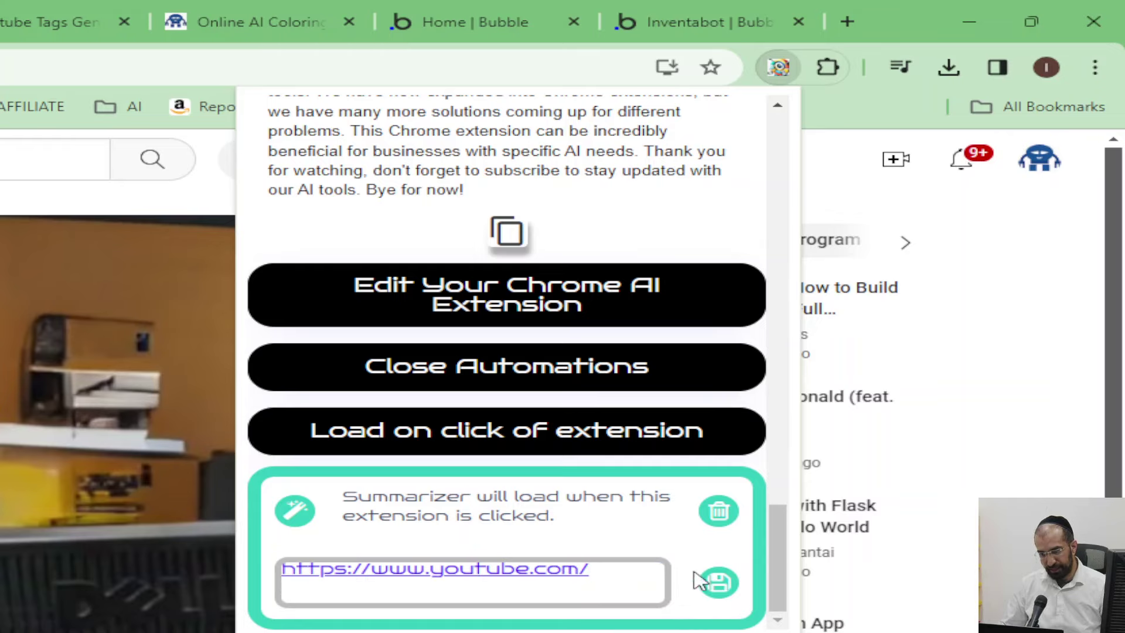
{"action": "left_click", "coordinate": [719, 582]}
{"action": "left_click", "coordinate": [38, 211]}
Open the 'Zuck's brutal takedown of Apple Vision Pro' video and launch Chromobot
{"action": "scroll", "coordinate": [12, 400], "scroll_direction": "down", "scroll_amount": 8}
{"action": "scroll", "coordinate": [13, 400], "scroll_direction": "up", "scroll_amount": 3}
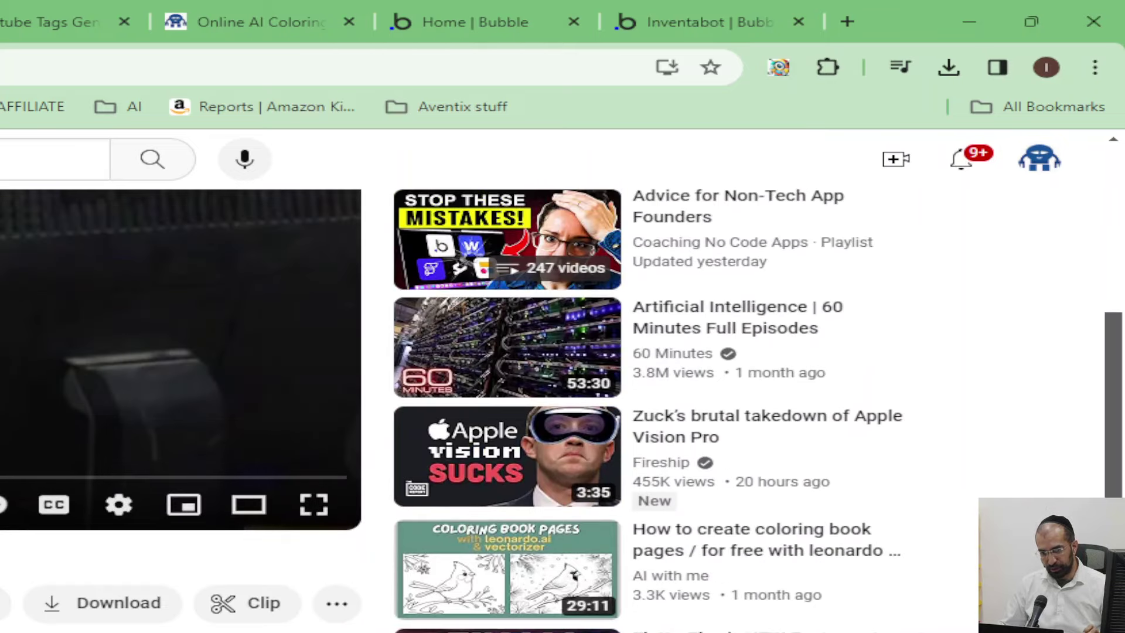
{"action": "left_click", "coordinate": [499, 479]}
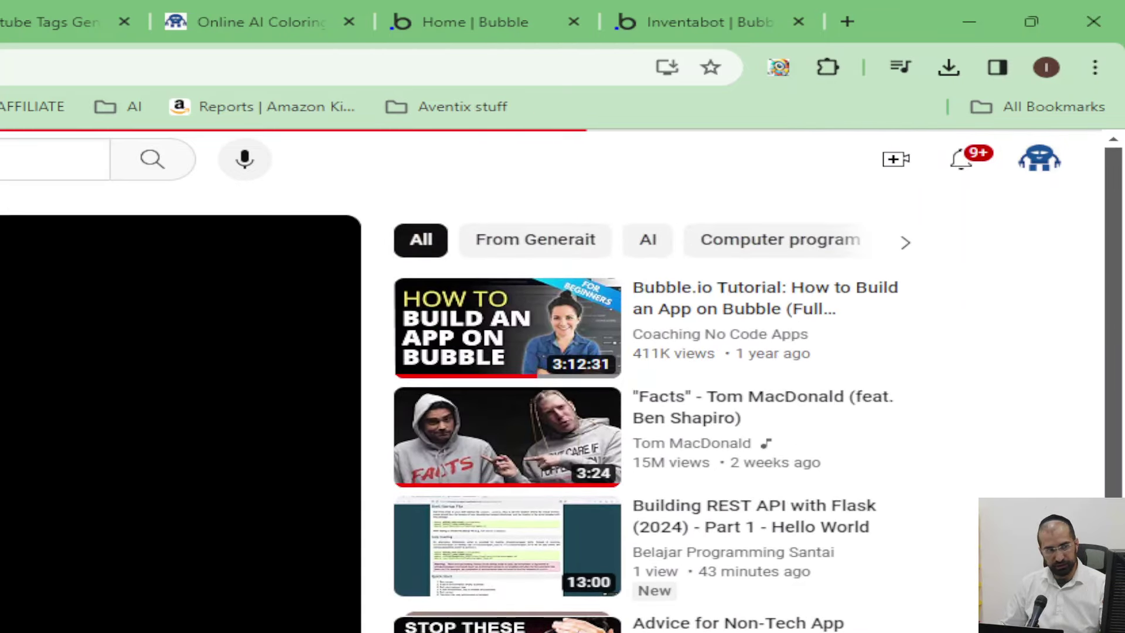
{"action": "scroll", "coordinate": [627, 411], "scroll_direction": "down", "scroll_amount": 1}
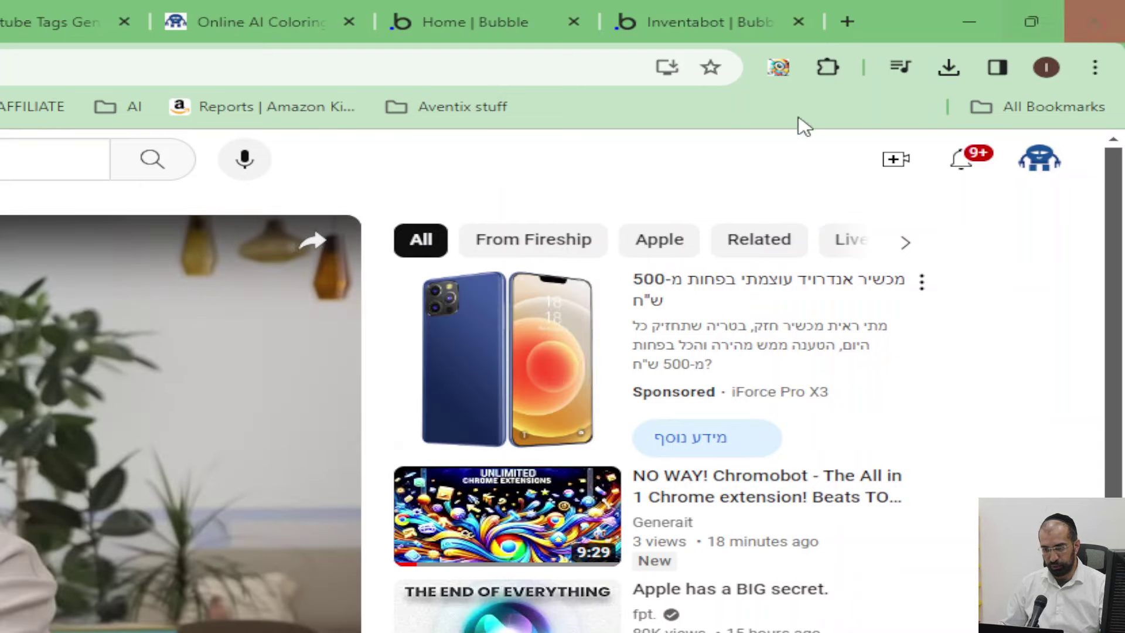
{"action": "left_click", "coordinate": [779, 67]}
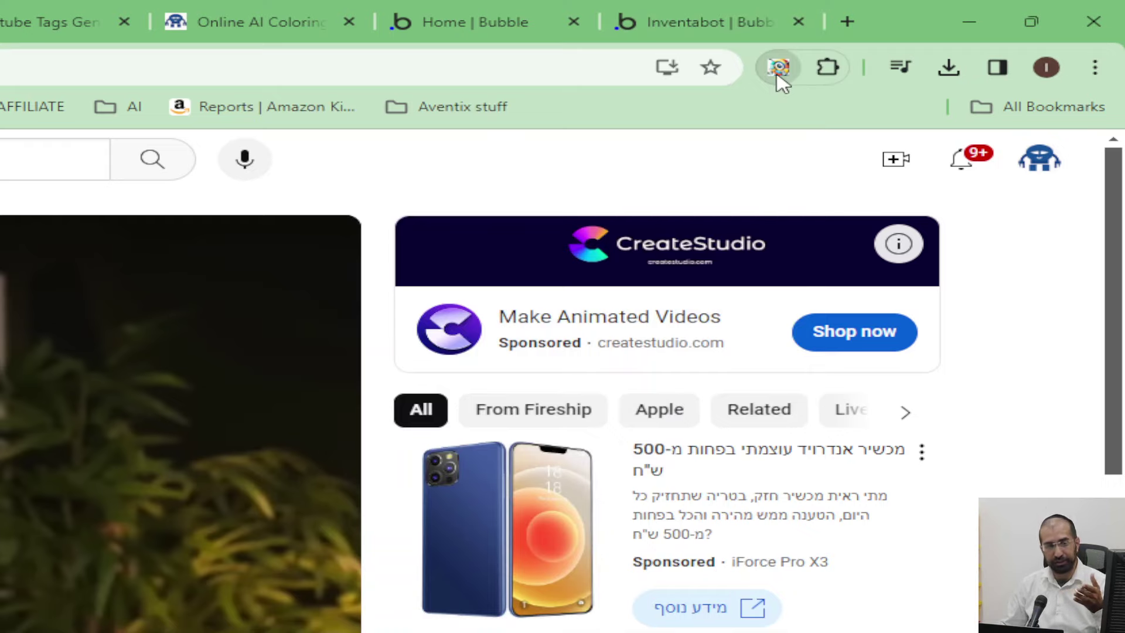
Reopen Chromobot on the Apple Vision Pro video and review its auto-generated one-line summary
{"action": "left_click", "coordinate": [779, 68]}
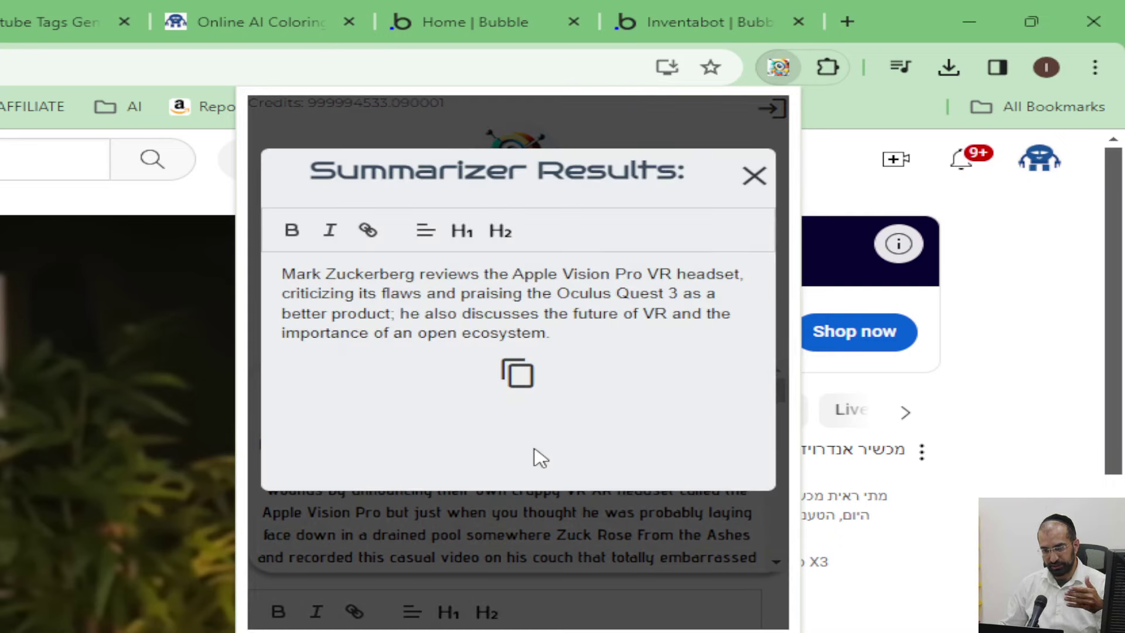
{"action": "left_click_drag", "start_coordinate": [576, 332], "coordinate": [657, 276]}
{"action": "left_click", "coordinate": [588, 295]}
Close the Summarizer results and open editing for the Summarizer tool
{"action": "left_click", "coordinate": [657, 275]}
{"action": "left_click", "coordinate": [754, 175]}
{"action": "scroll", "coordinate": [580, 193], "scroll_direction": "down", "scroll_amount": 5}
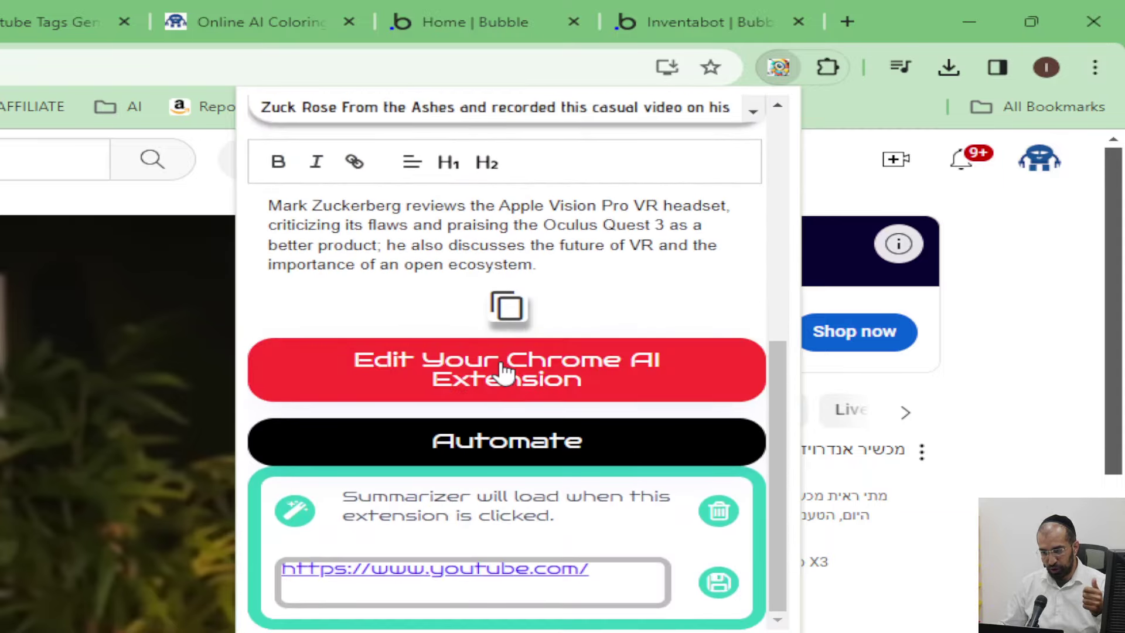
{"action": "left_click", "coordinate": [503, 372]}
{"action": "scroll", "coordinate": [418, 366], "scroll_direction": "down", "scroll_amount": 3}
Select the whole Summarizer prompt and start a new AI extension
{"action": "left_click", "coordinate": [418, 367]}
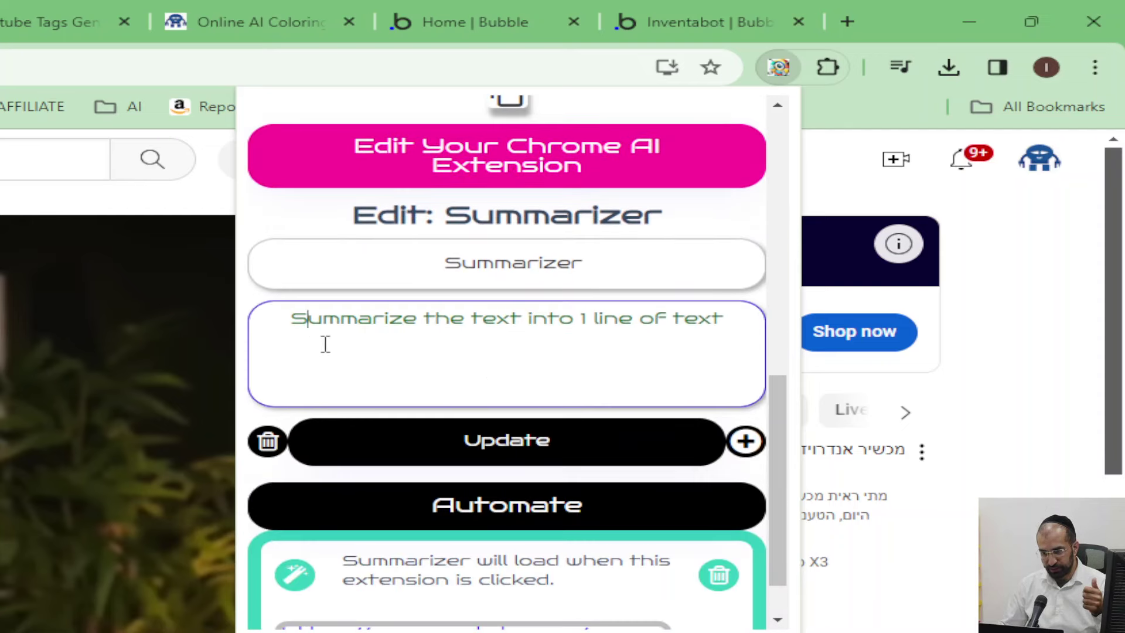
{"action": "left_click", "coordinate": [723, 326], "text": "shift"}
{"action": "triple_click", "coordinate": [725, 327]}
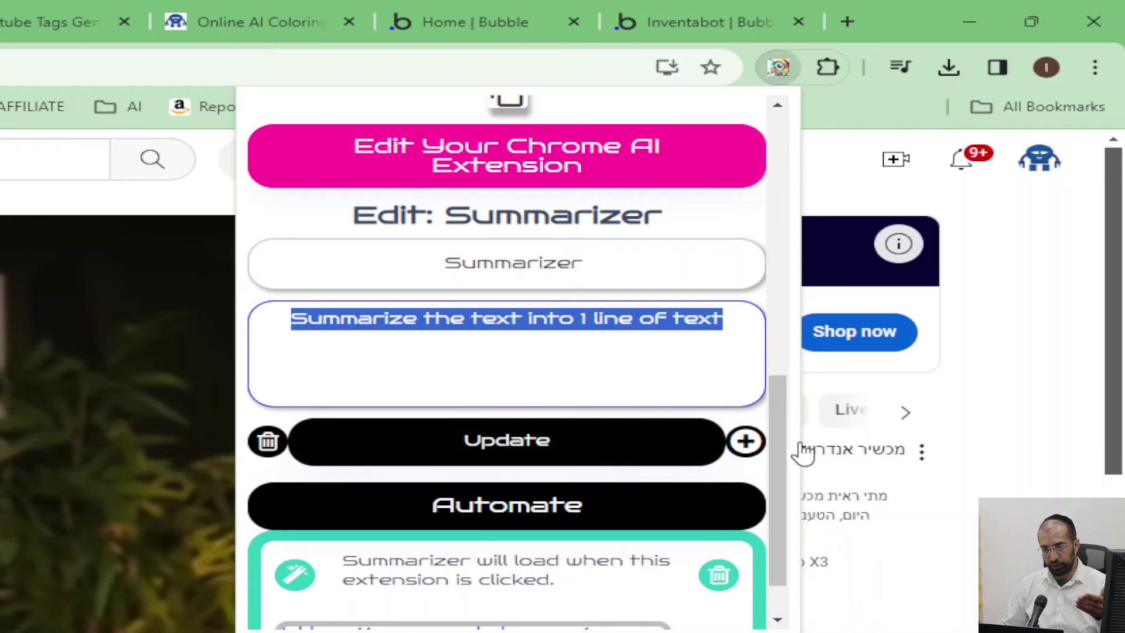
{"action": "left_click", "coordinate": [746, 441]}
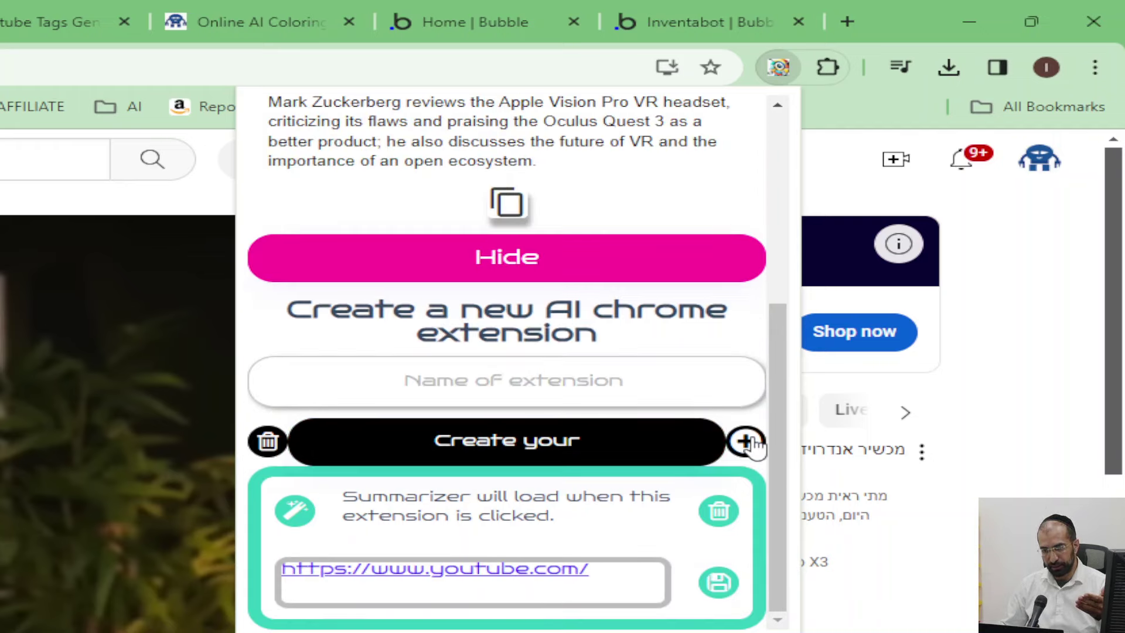
Enter 'Summarize in Russian' as the new extension's name
{"action": "scroll", "coordinate": [618, 459], "scroll_direction": "up", "scroll_amount": 2}
{"action": "left_click", "coordinate": [607, 372]}
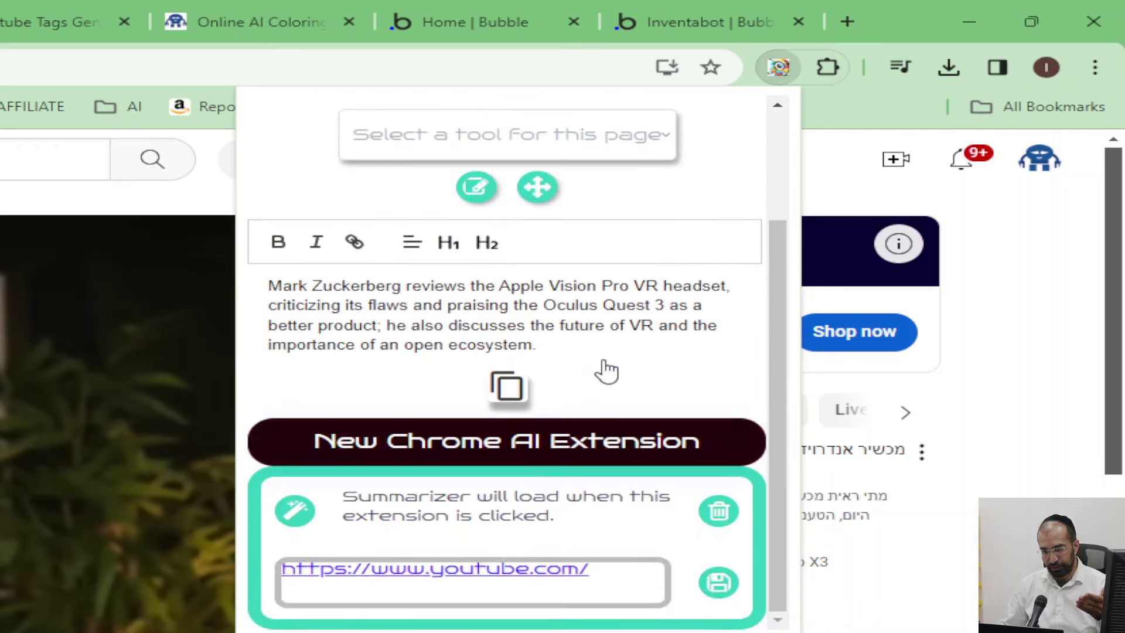
{"action": "left_click", "coordinate": [558, 438]}
{"action": "left_click", "coordinate": [552, 380]}
{"action": "type", "text": "R"}
{"action": "key", "text": "BackSpace"}
{"action": "type", "text": "Summari"}
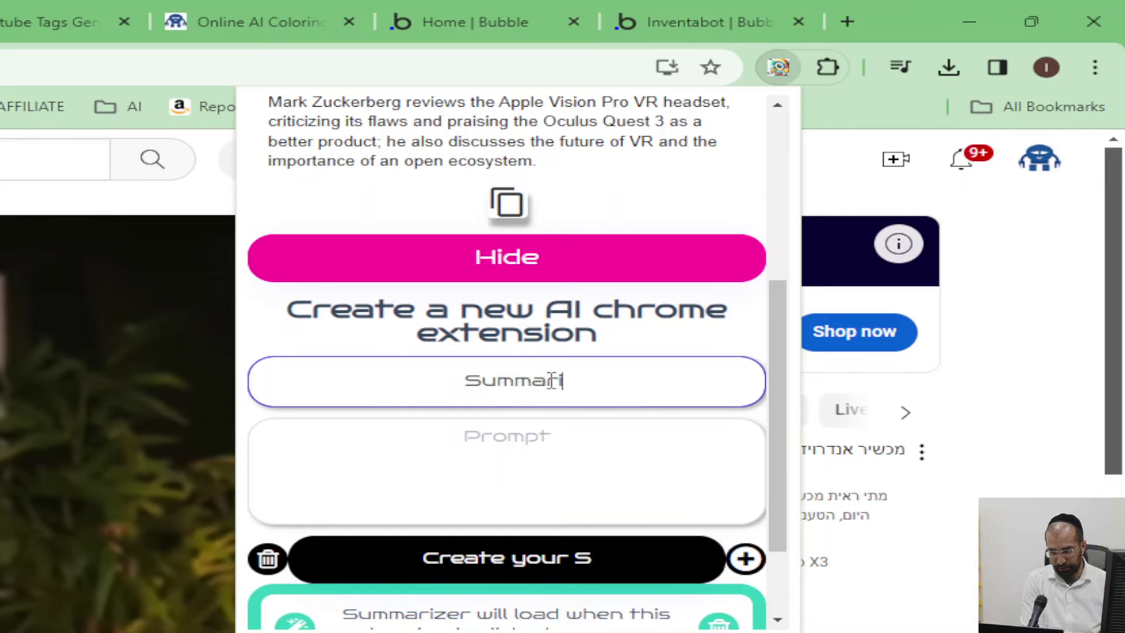
{"action": "type", "text": "ze in Sp"}
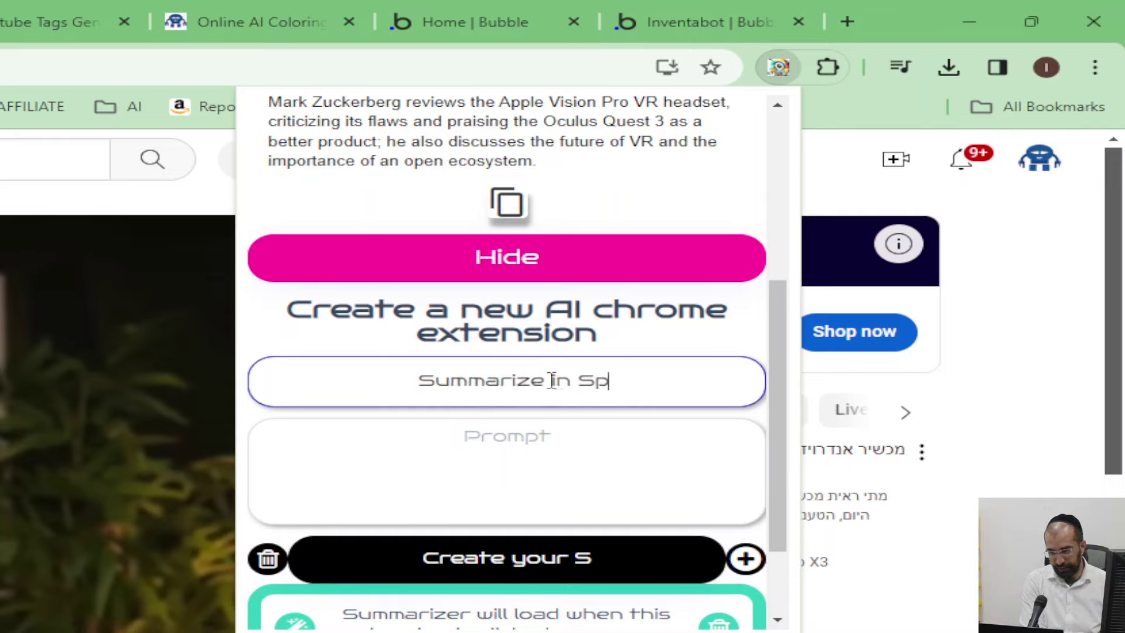
{"action": "key", "text": "BackSpace"}
{"action": "key", "text": "BackSpace"}
{"action": "key", "text": "BackSpace"}
{"action": "type", "text": "Russa"}
{"action": "key", "text": "BackSpace"}
{"action": "type", "text": "ian"}
Copy the name into the Prompt box and create the Summarize in Russian extension
{"action": "key", "text": "ctrl+a"}
{"action": "key", "text": "ctrl+c"}
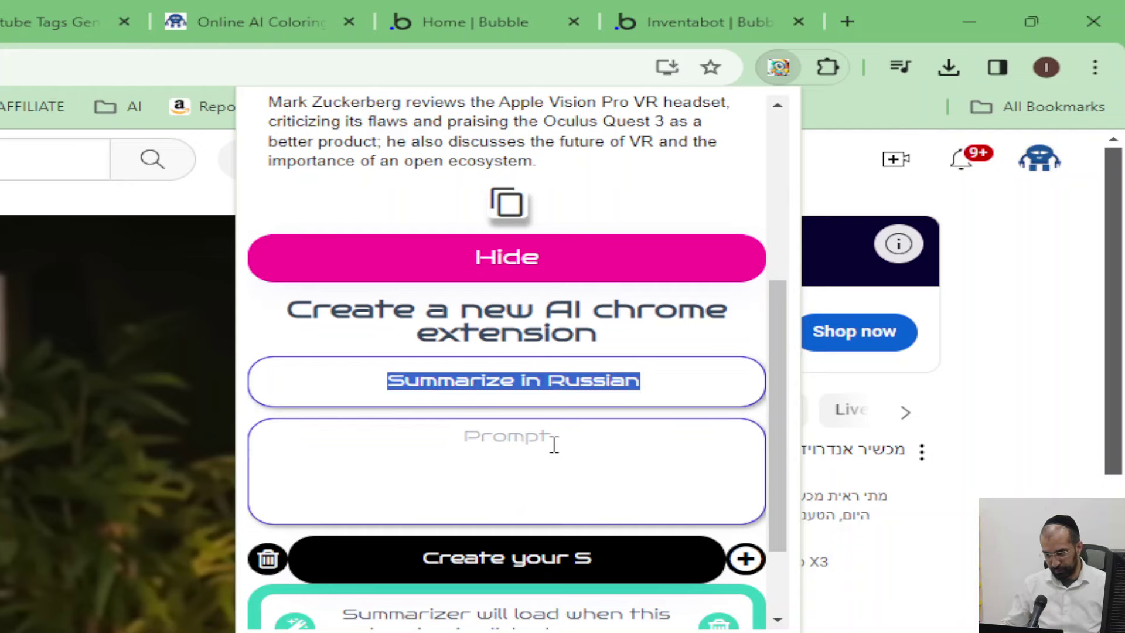
{"action": "left_click", "coordinate": [553, 444]}
{"action": "key", "text": "ctrl+v"}
{"action": "left_click", "coordinate": [545, 551]}
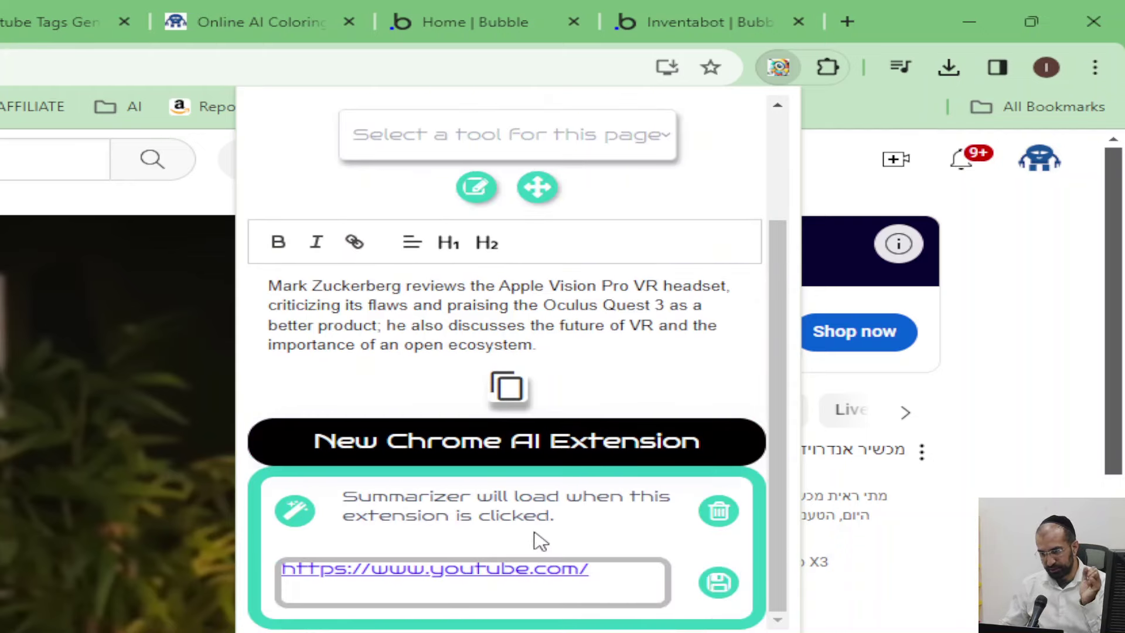
Choose the Summarize in Russian tool from Chromobot's tool list
{"action": "scroll", "coordinate": [539, 536], "scroll_direction": "up", "scroll_amount": 3}
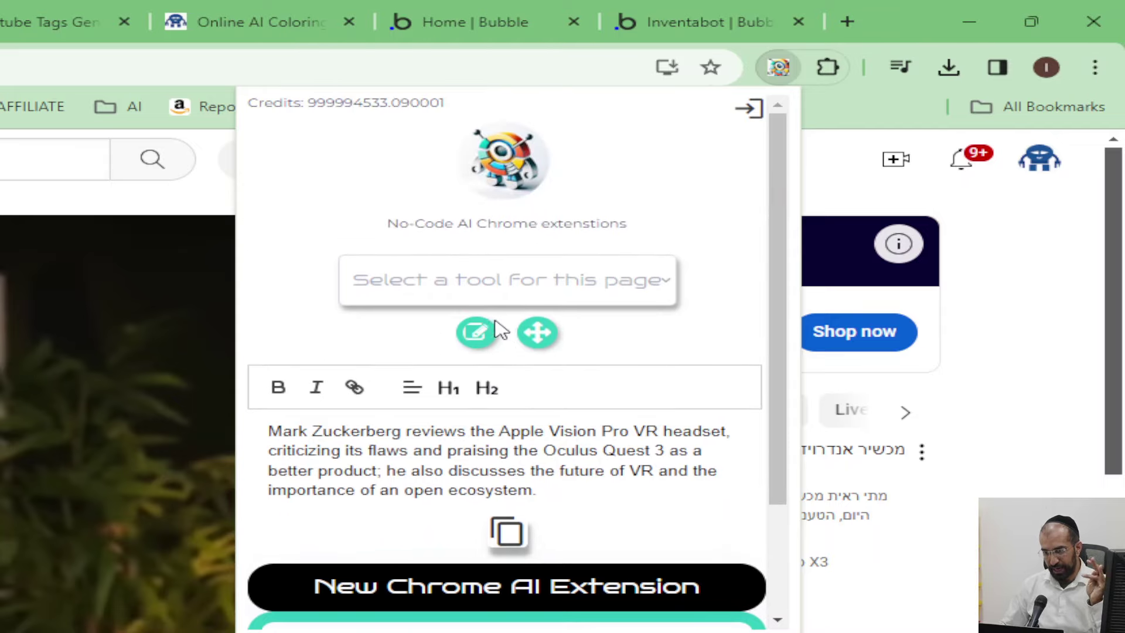
{"action": "left_click", "coordinate": [477, 300]}
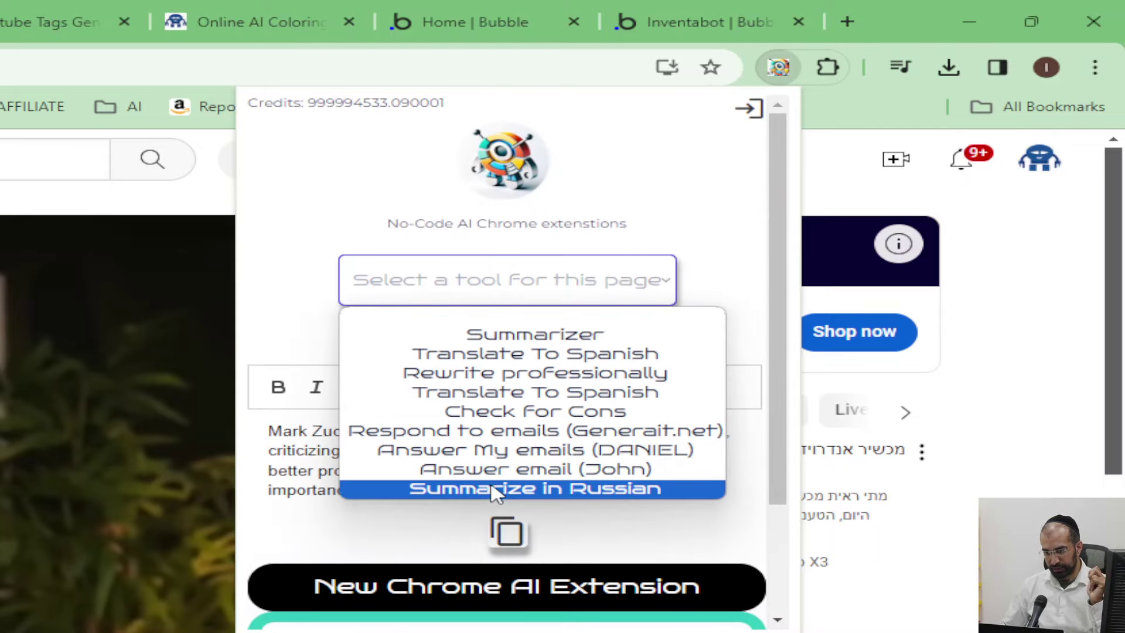
{"action": "left_click", "coordinate": [495, 490]}
{"action": "scroll", "coordinate": [515, 405], "scroll_direction": "down", "scroll_amount": 10}
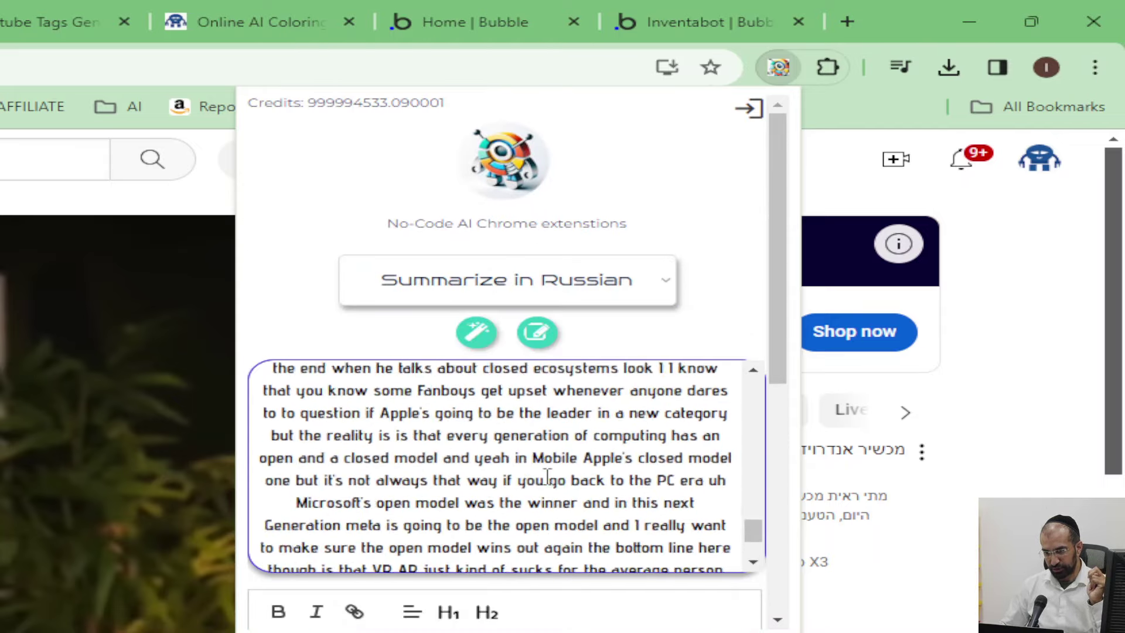
{"action": "scroll", "coordinate": [549, 479], "scroll_direction": "down", "scroll_amount": 8}
{"action": "scroll", "coordinate": [711, 516], "scroll_direction": "up", "scroll_amount": 3}
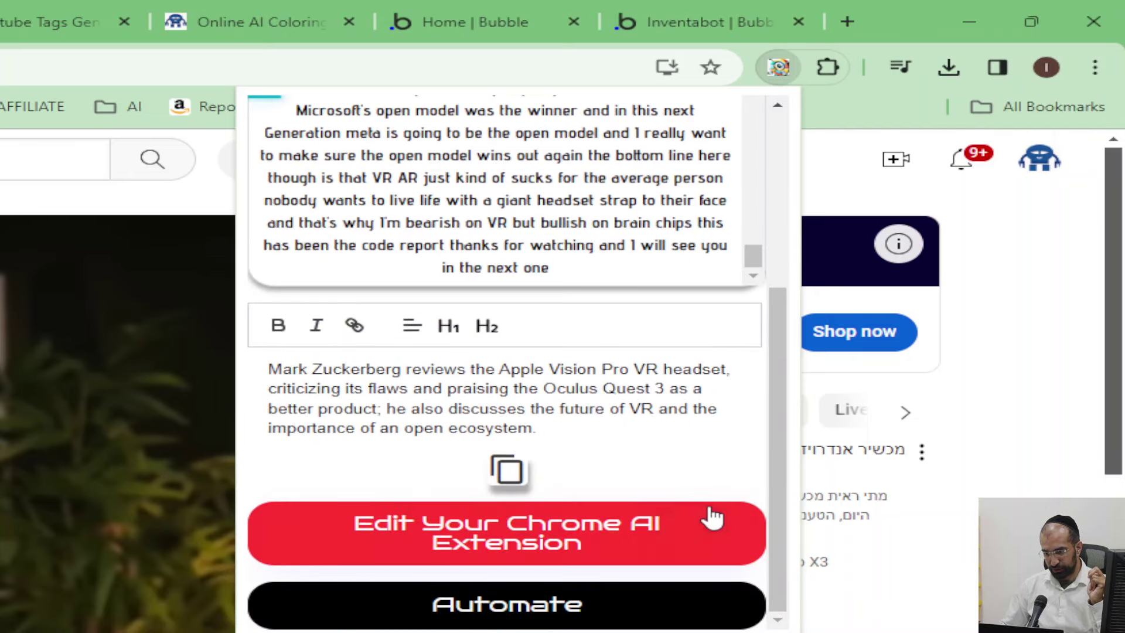
{"action": "left_click", "coordinate": [586, 515]}
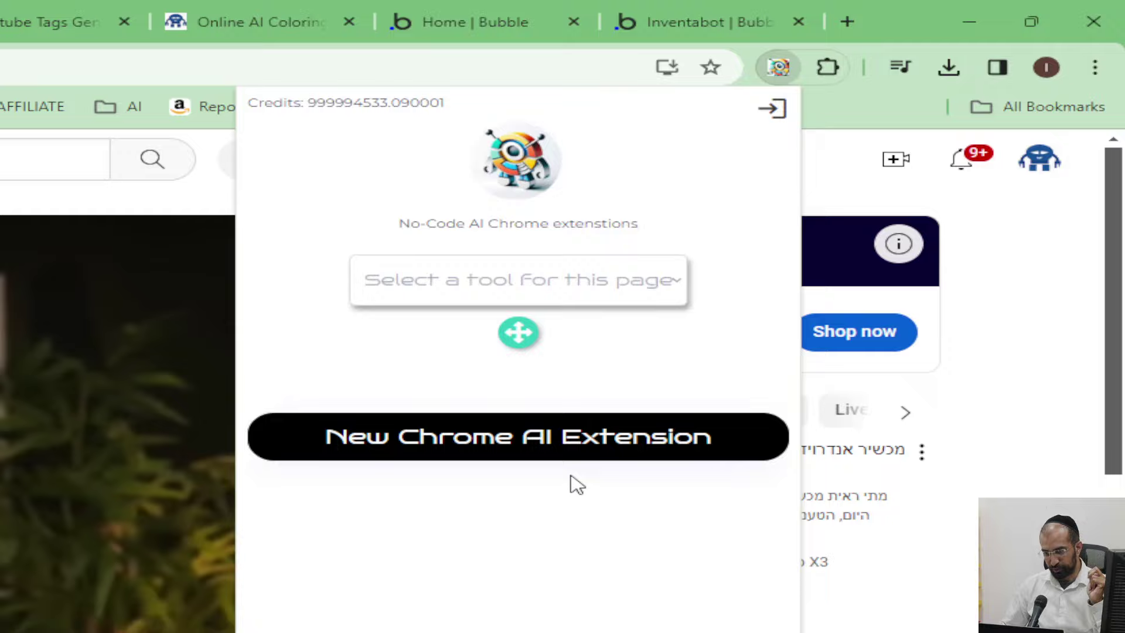
Reselect Summarize in Russian, set it to load on extension click, and close the popup
{"action": "left_click", "coordinate": [559, 296]}
{"action": "left_click", "coordinate": [538, 487]}
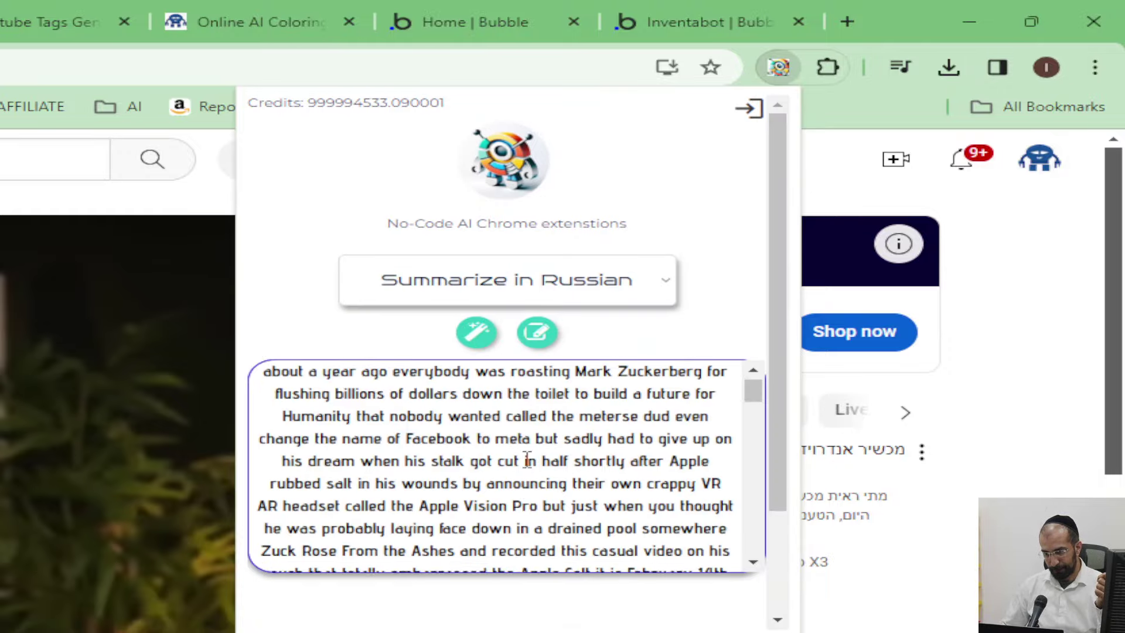
{"action": "scroll", "coordinate": [583, 535], "scroll_direction": "down", "scroll_amount": 5}
{"action": "scroll", "coordinate": [661, 612], "scroll_direction": "down", "scroll_amount": 2}
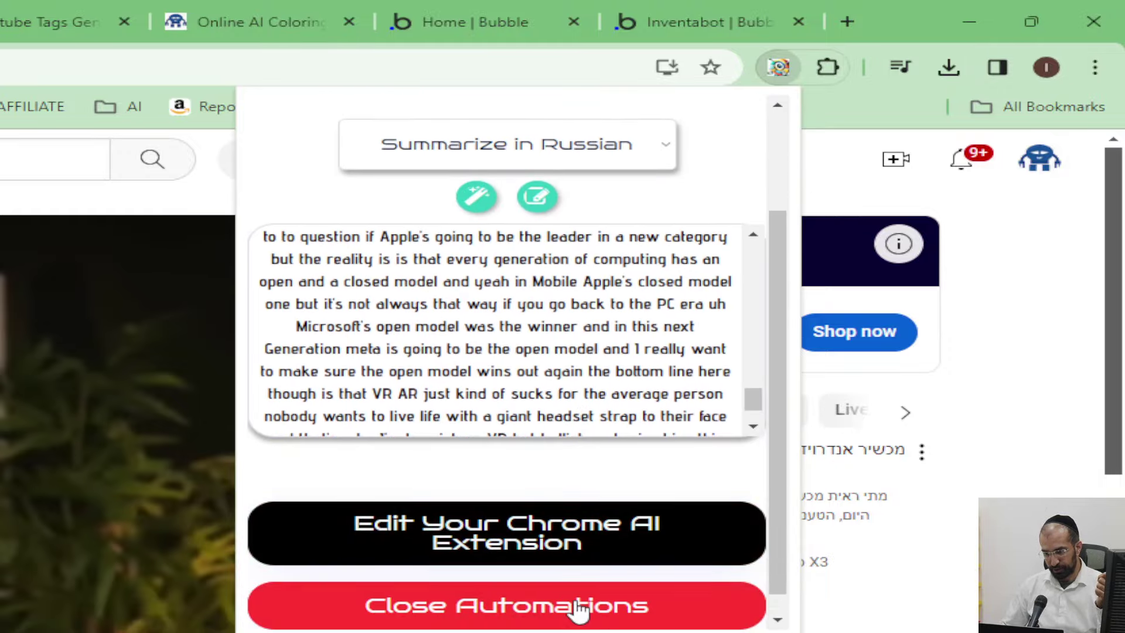
{"action": "left_click", "coordinate": [527, 591]}
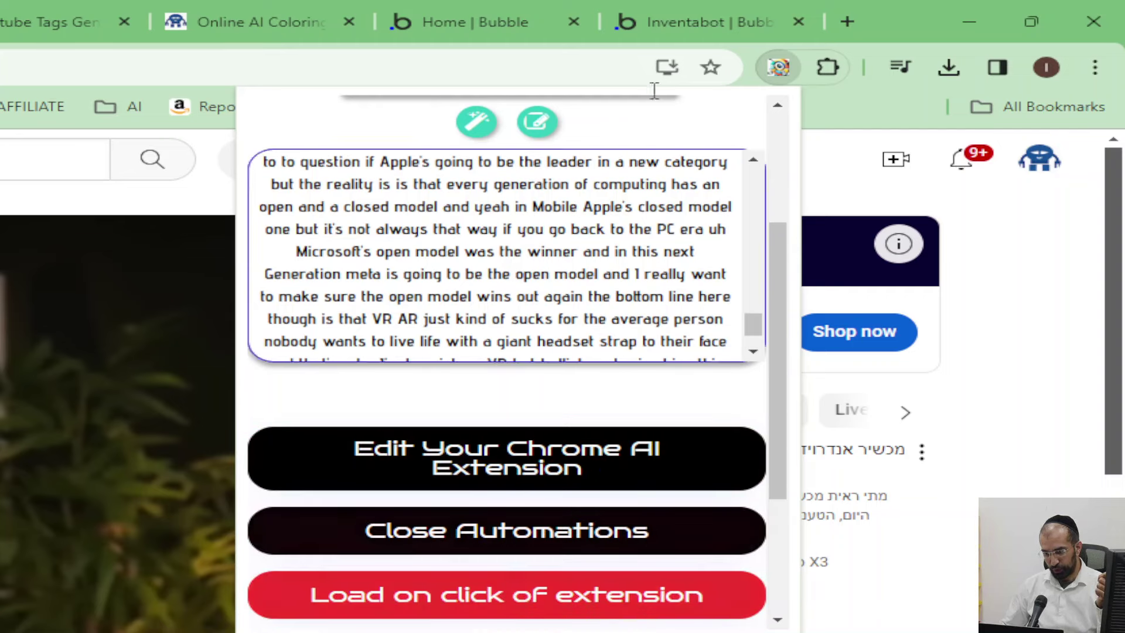
{"action": "left_click", "coordinate": [779, 69]}
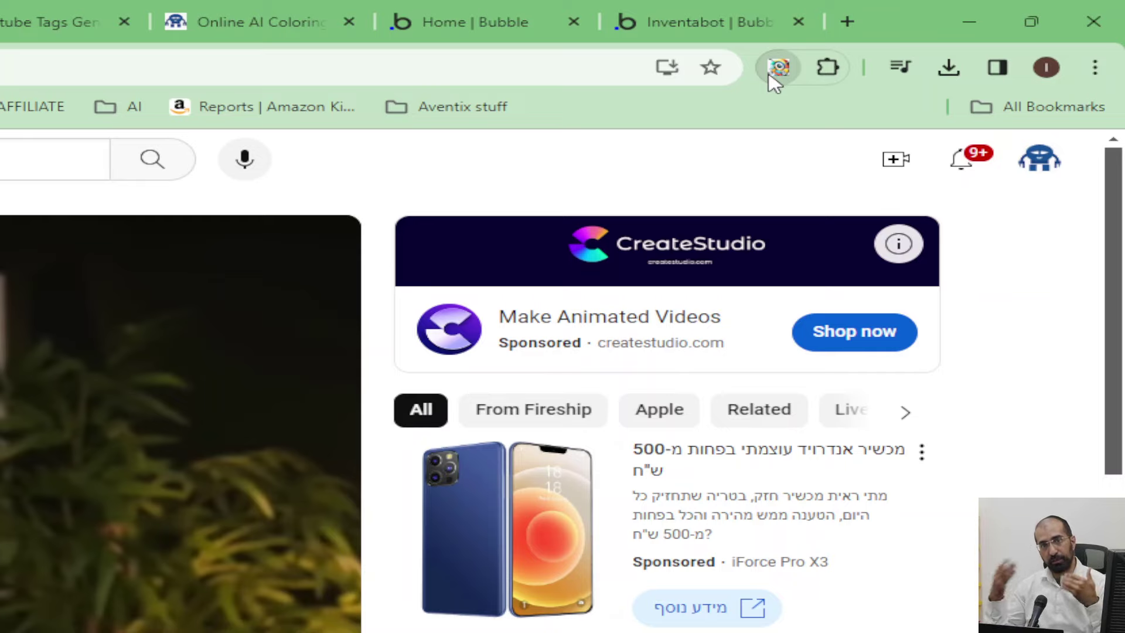
Reopen the Chromobot popup with Summarize in Russian preselected and the transcript loaded
{"action": "left_click", "coordinate": [772, 74]}
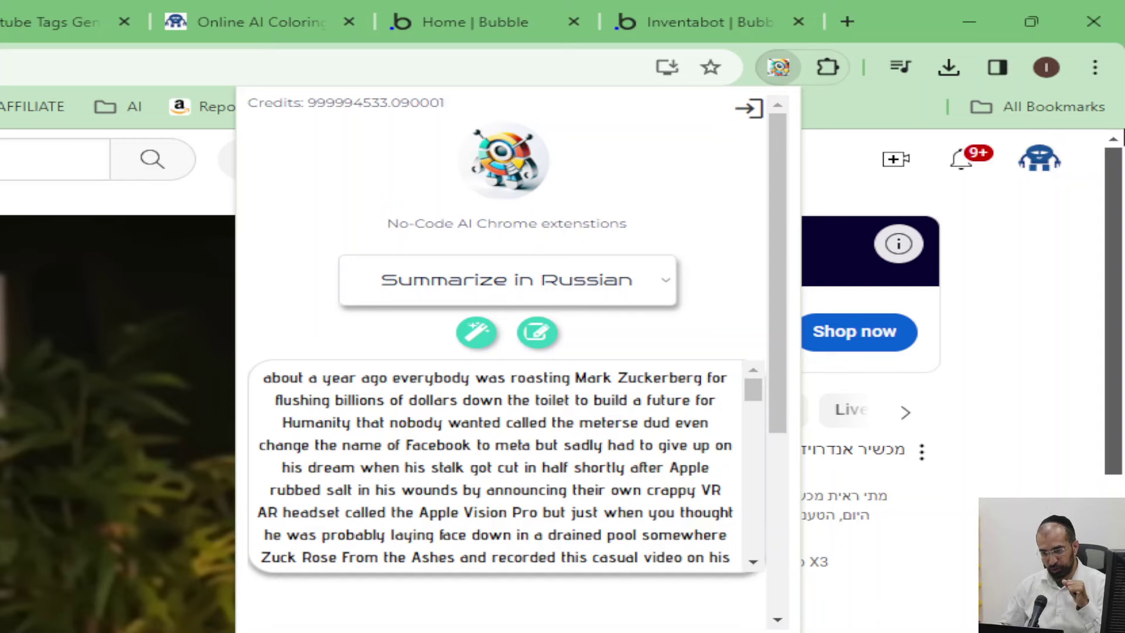
Generate the Russian summary of the Apple Vision Pro video, dismiss the overlay, and read it
{"action": "scroll", "coordinate": [598, 334], "scroll_direction": "down", "scroll_amount": 5}
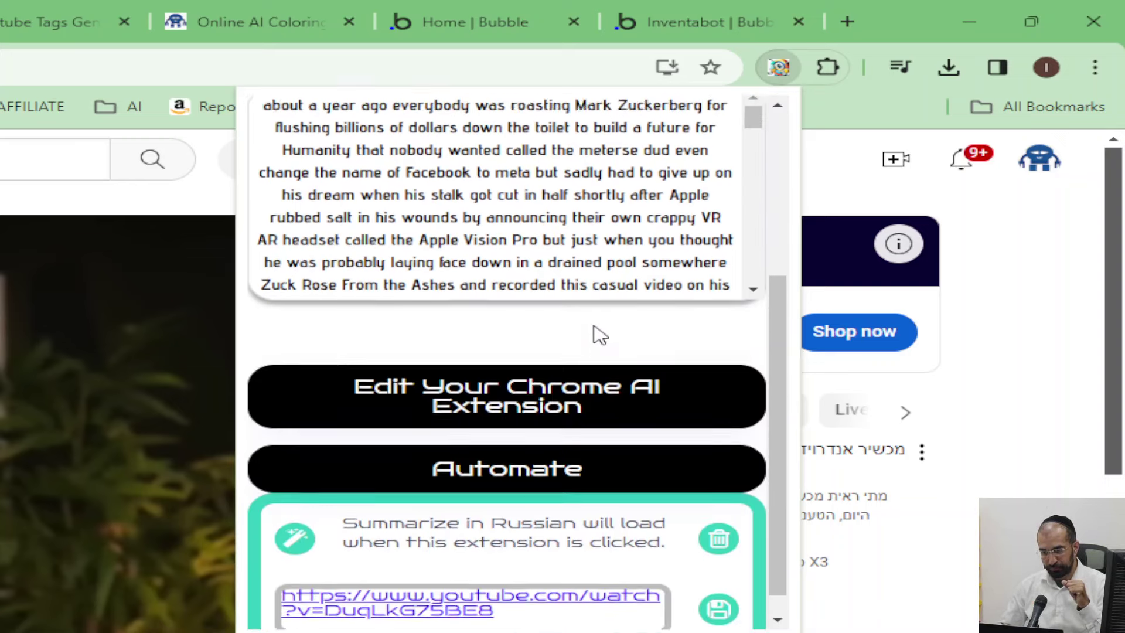
{"action": "scroll", "coordinate": [595, 331], "scroll_direction": "up", "scroll_amount": 5}
{"action": "scroll", "coordinate": [595, 334], "scroll_direction": "down", "scroll_amount": 5}
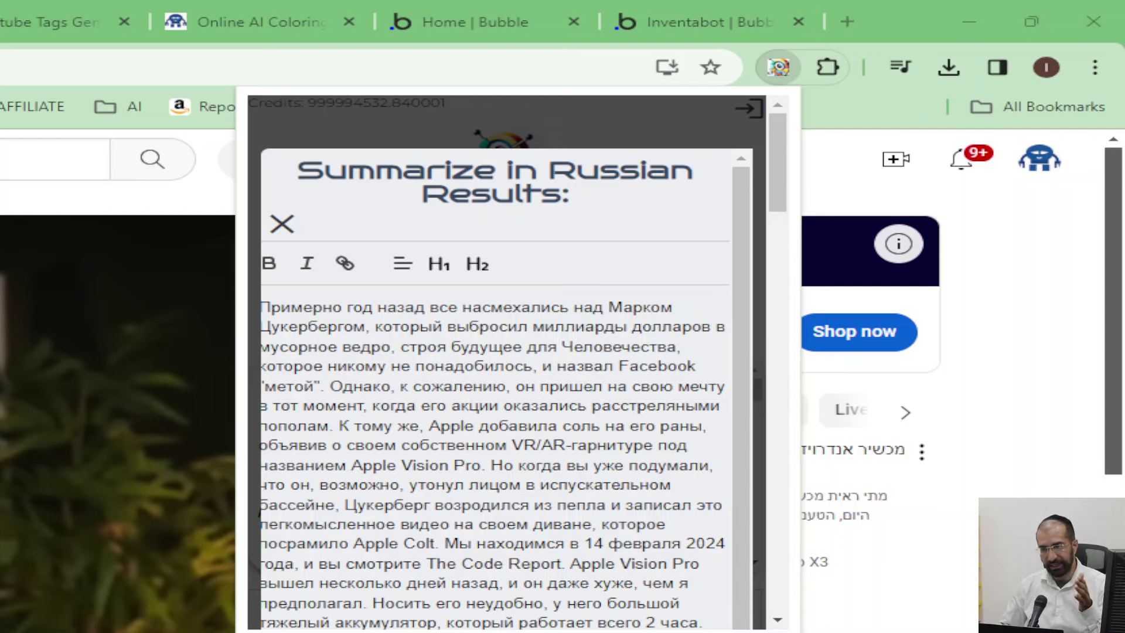
{"action": "scroll", "coordinate": [580, 370], "scroll_direction": "down", "scroll_amount": 1}
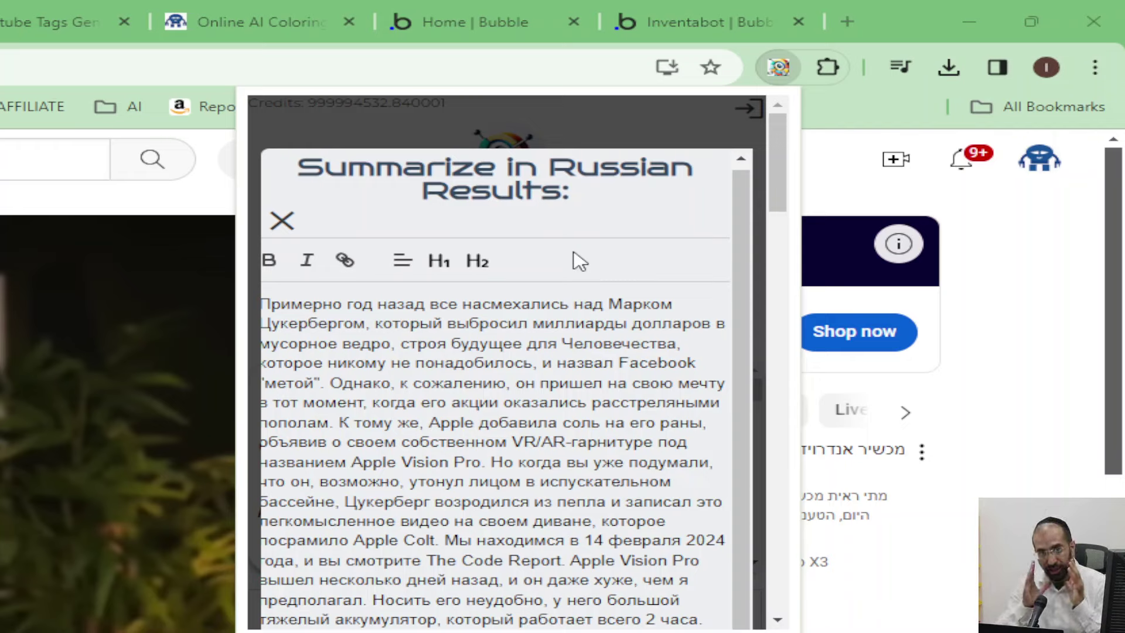
{"action": "left_click", "coordinate": [282, 220]}
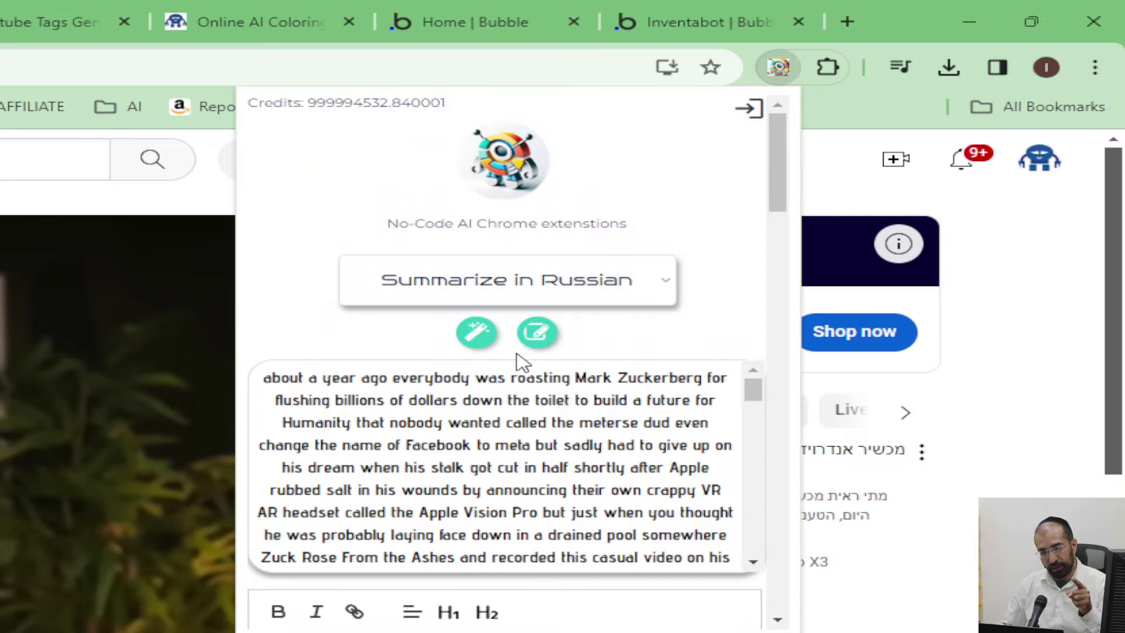
{"action": "scroll", "coordinate": [518, 357], "scroll_direction": "down", "scroll_amount": 20}
{"action": "scroll", "coordinate": [519, 357], "scroll_direction": "down", "scroll_amount": 2}
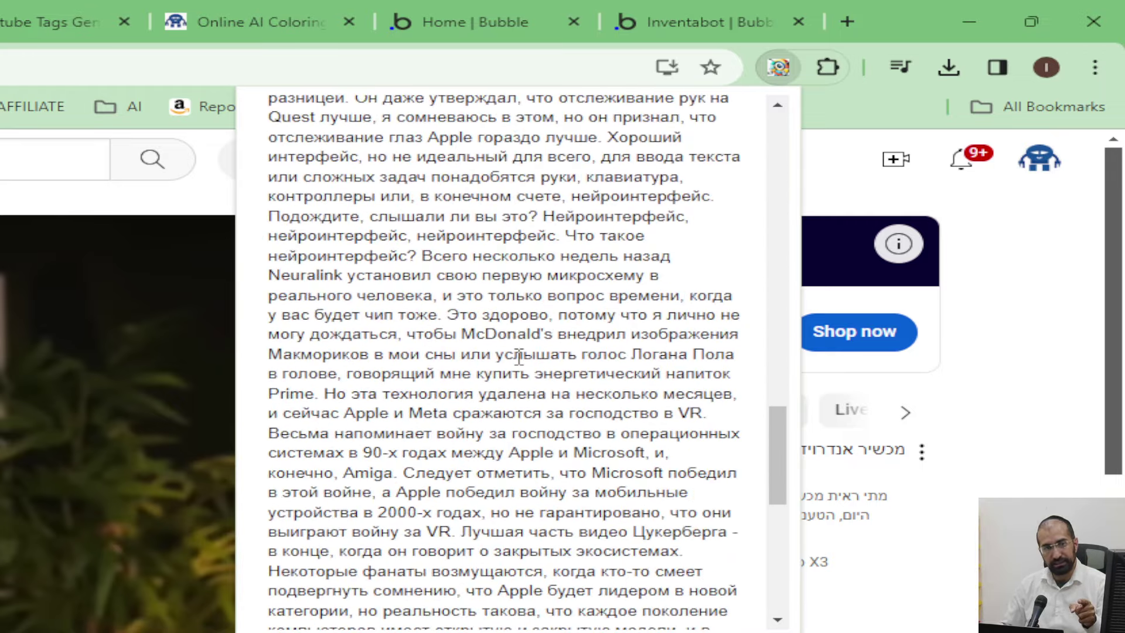